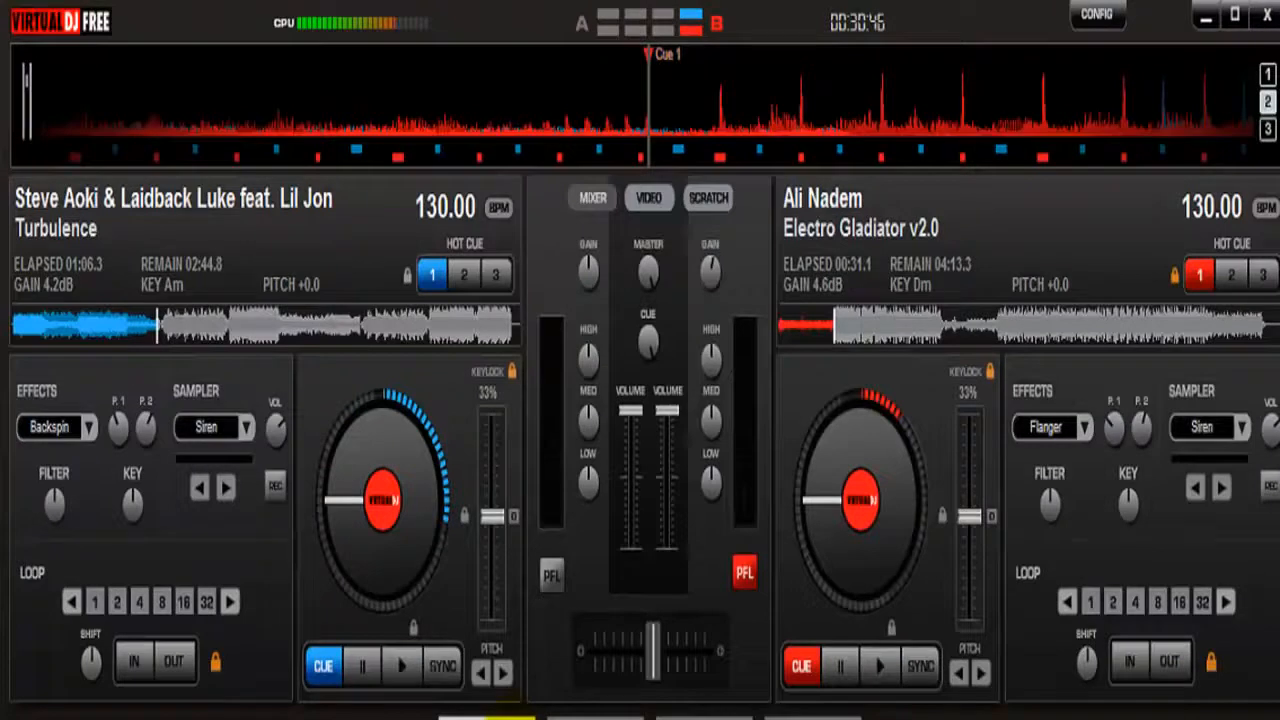
Play Turbulence on deck 1 briefly from its hot cue 1 point, then stop it and rewind it to the start
left_click(14, 327)
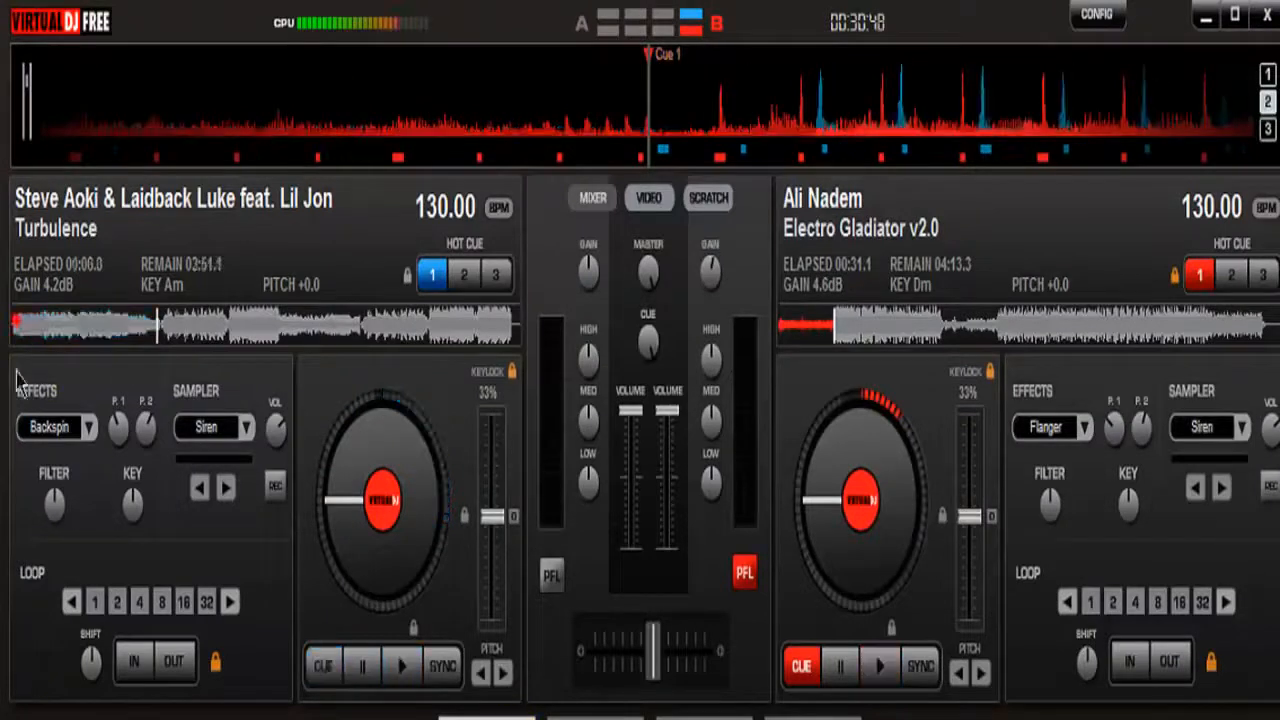
left_click(157, 333)
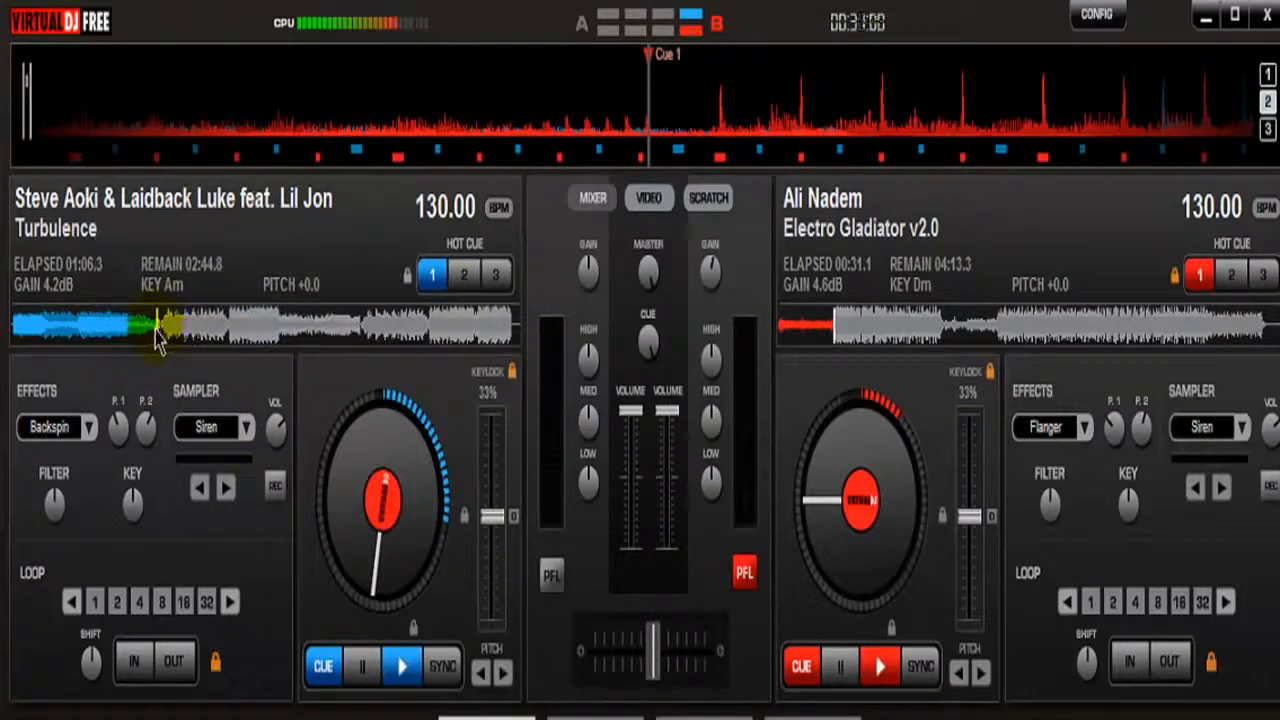
left_click(403, 668)
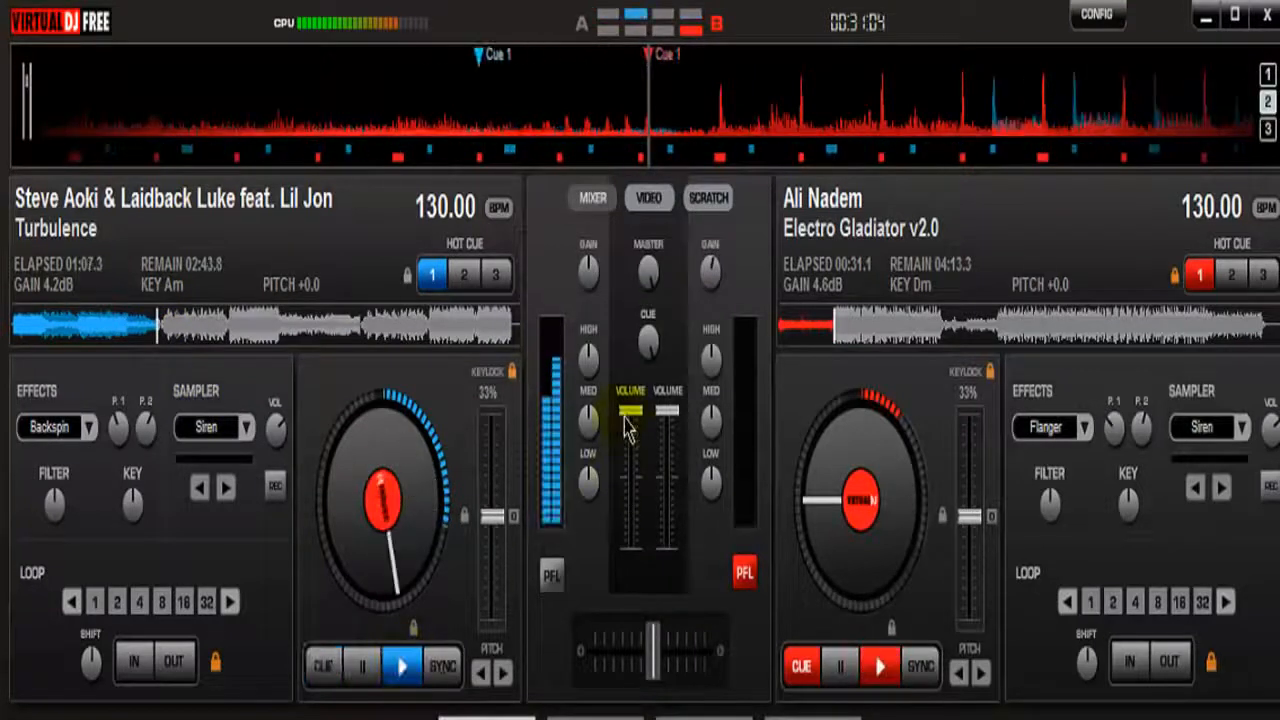
left_click(365, 668)
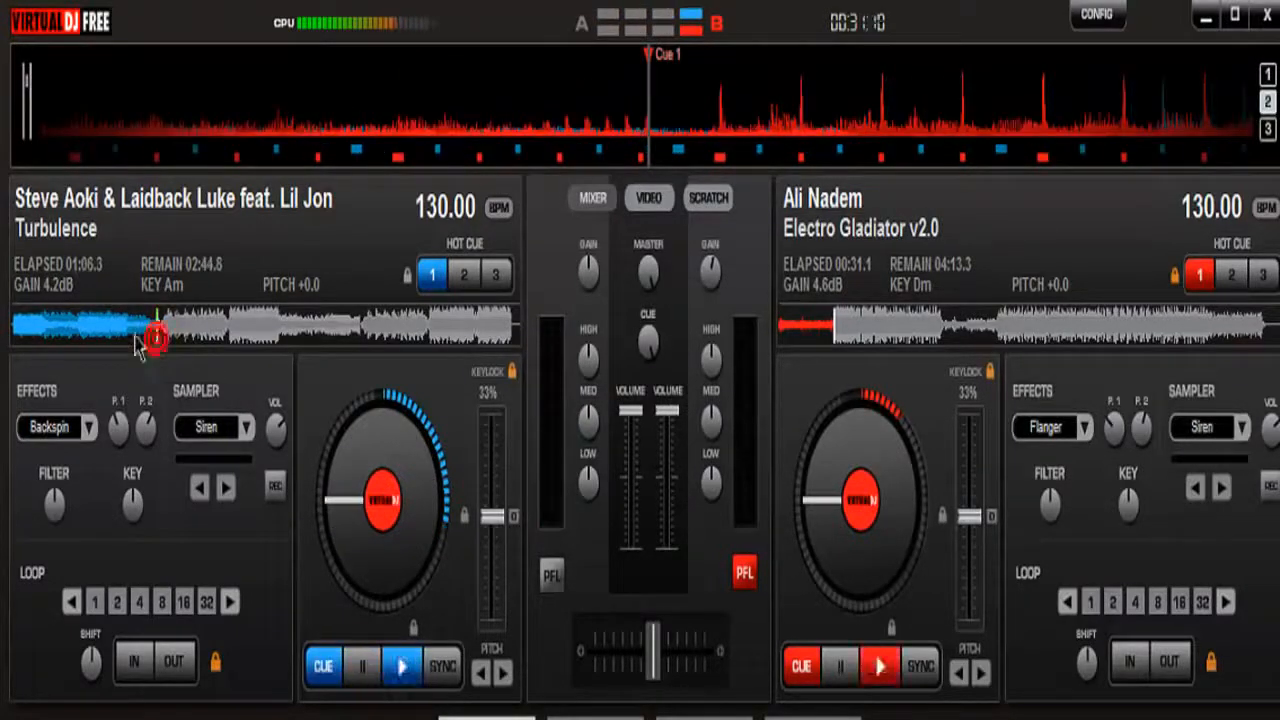
left_click_drag(157, 346, 2, 414)
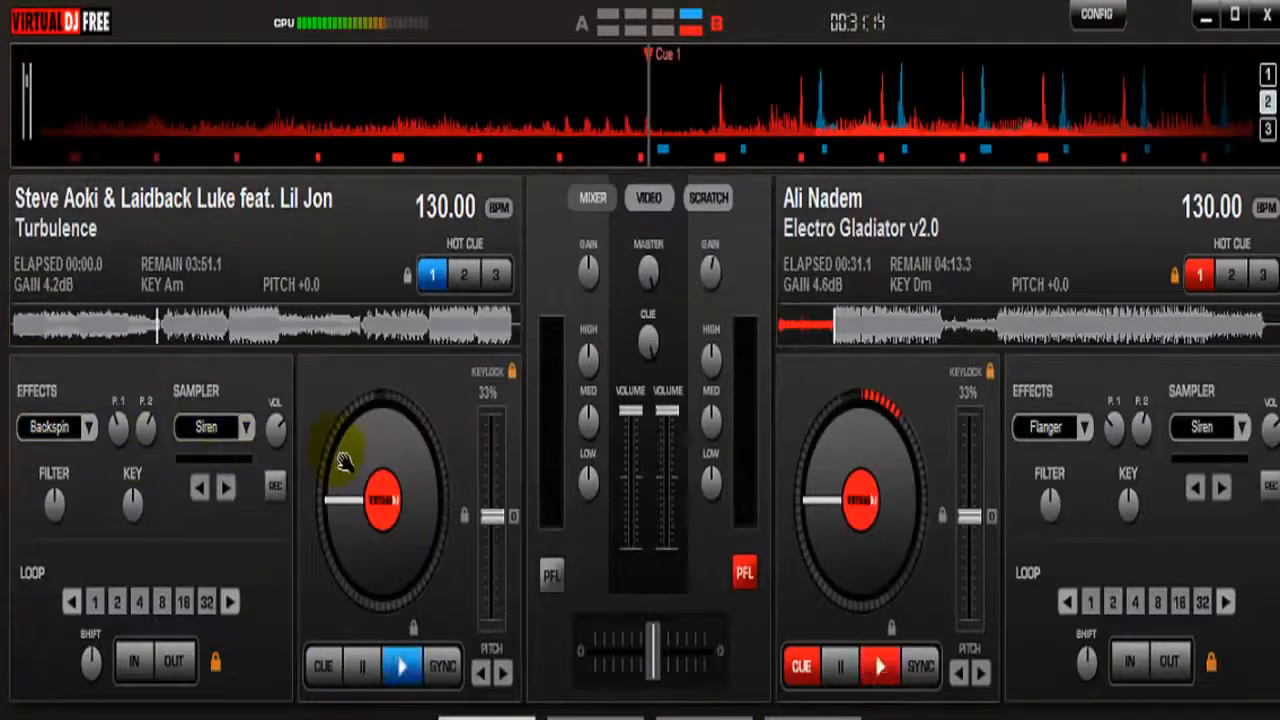
Lower deck 2's volume to the minimum and shift the crossfader slightly towards deck 1
left_click(678, 565)
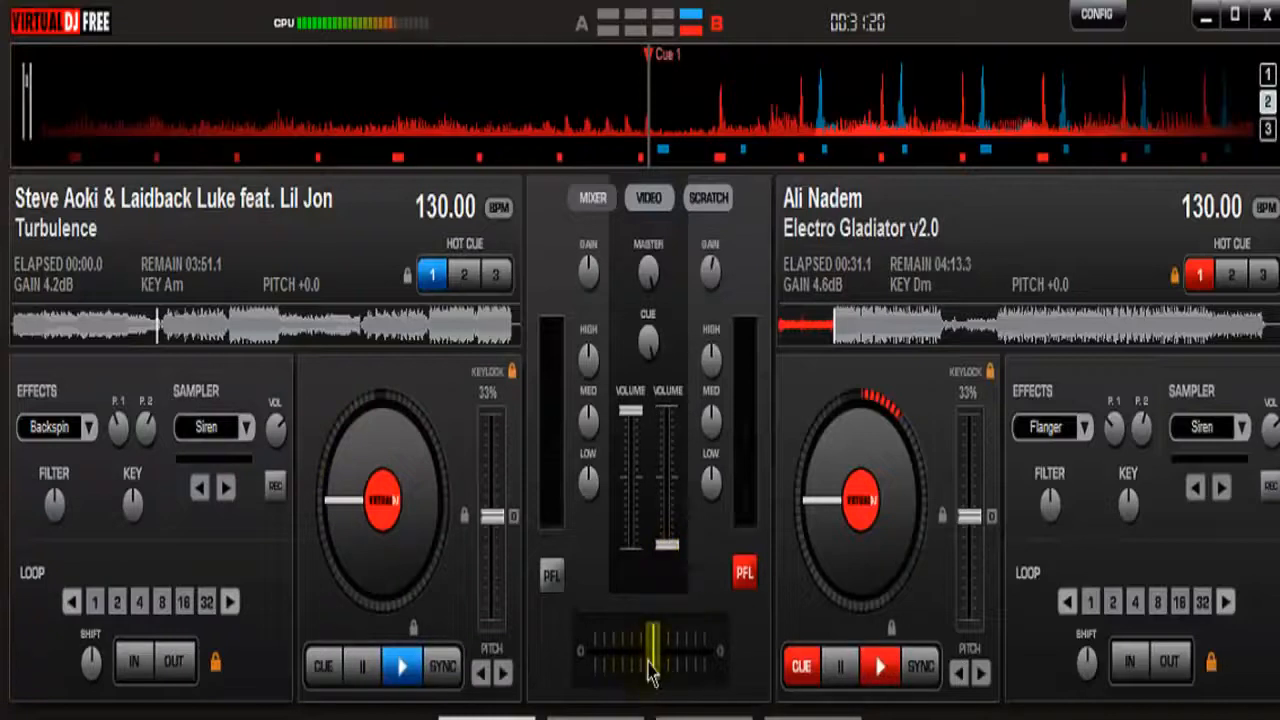
mouse_move(652, 674)
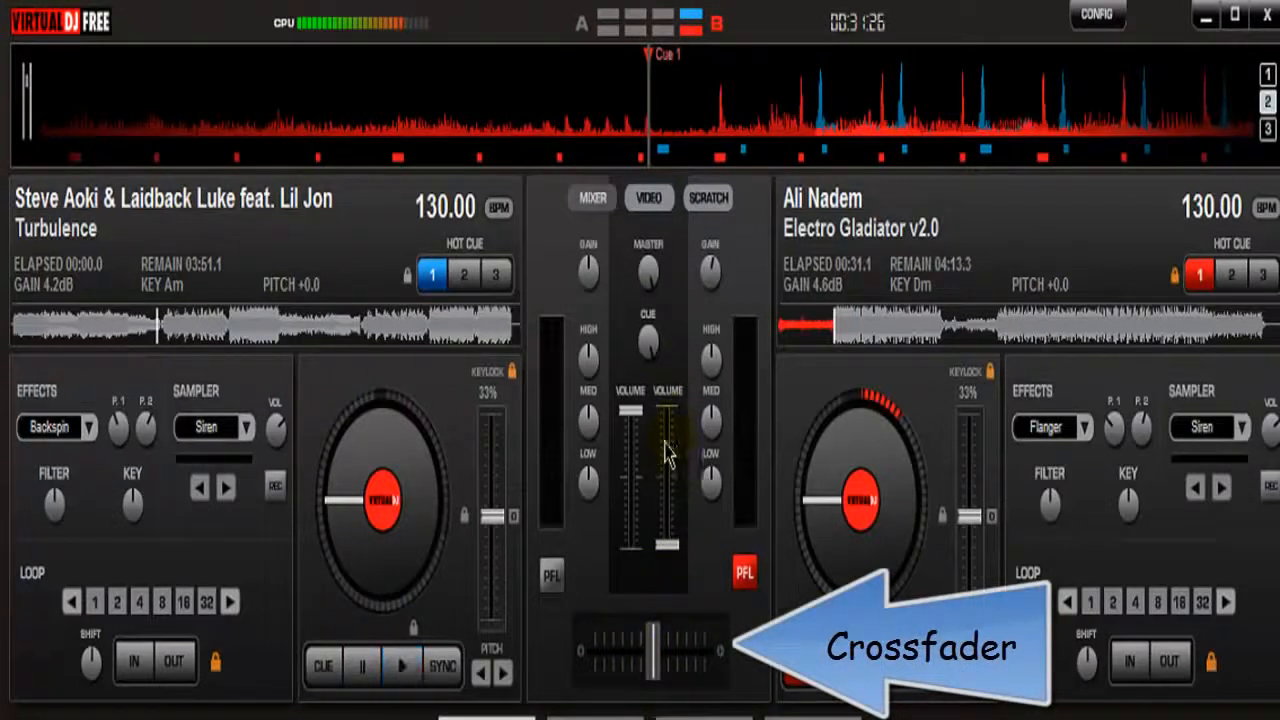
left_click_drag(667, 545, 665, 580)
mouse_move(655, 666)
left_mouse_down()
mouse_move(528, 659)
mouse_move(661, 662)
mouse_move(647, 661)
left_mouse_up()
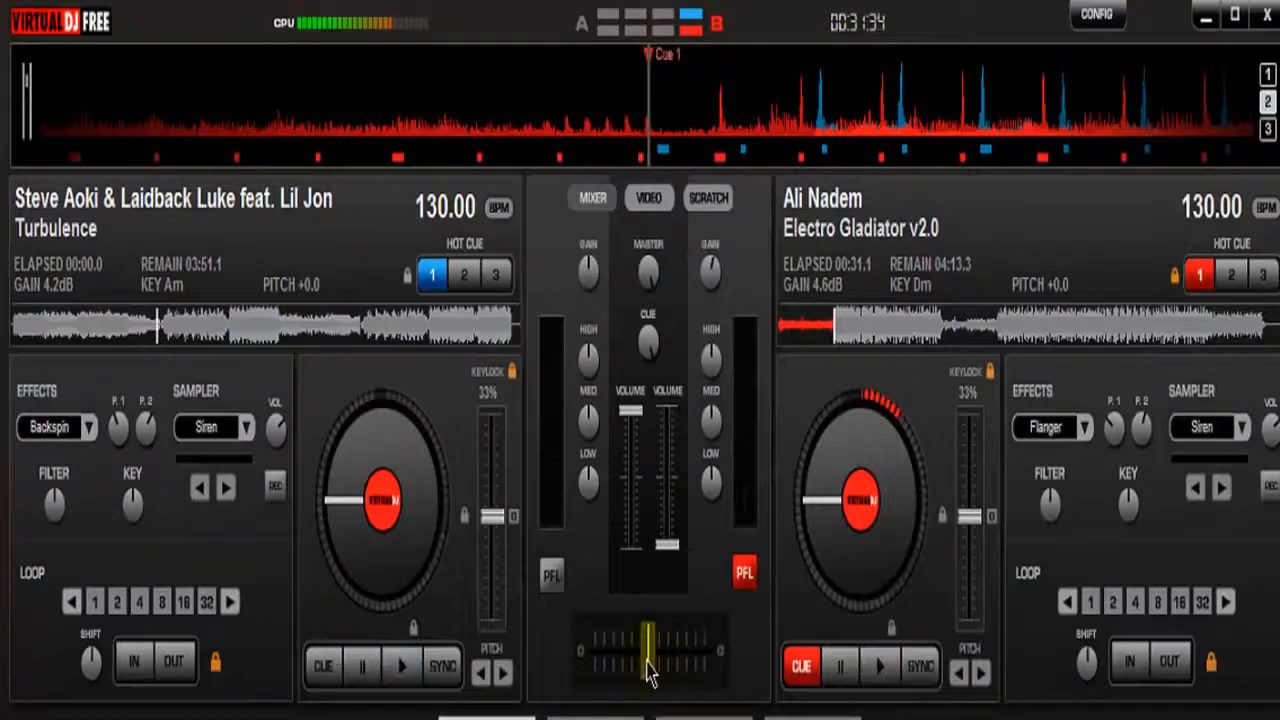
Recentre the crossfader and set deck 1's volume to a little over one third
left_click(630, 547)
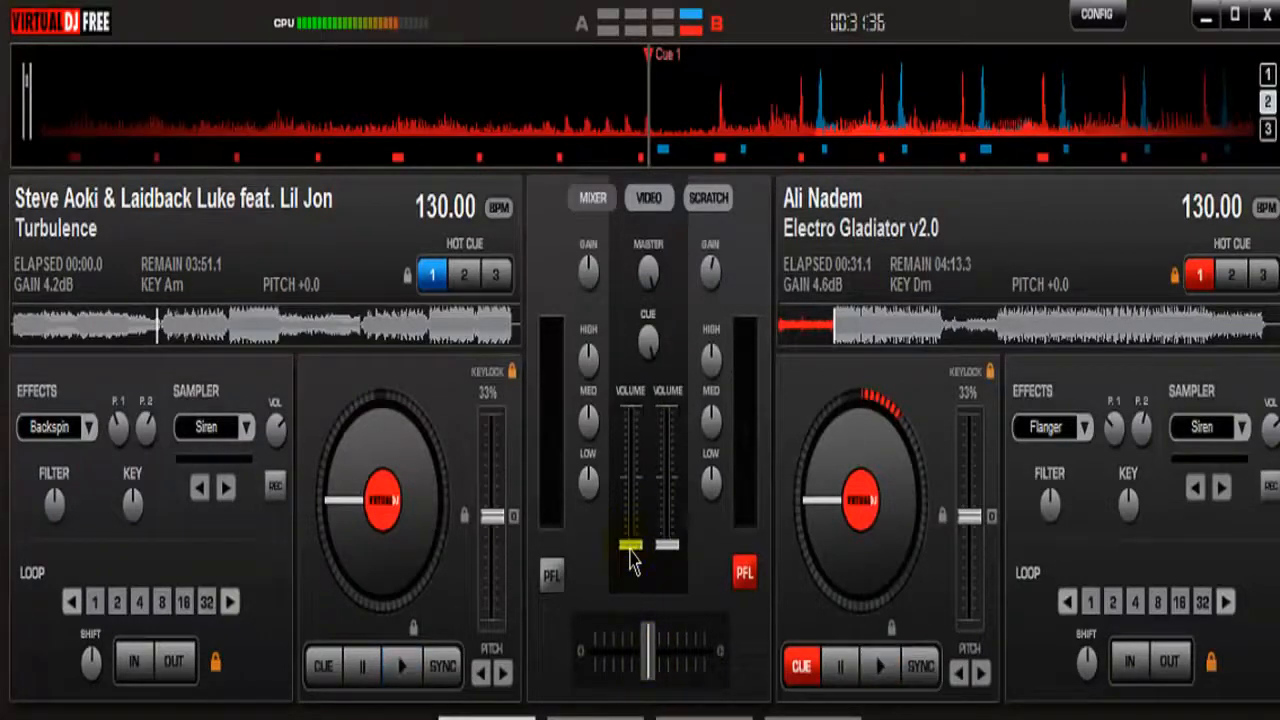
left_click(630, 550)
left_click_drag(657, 663, 660, 665)
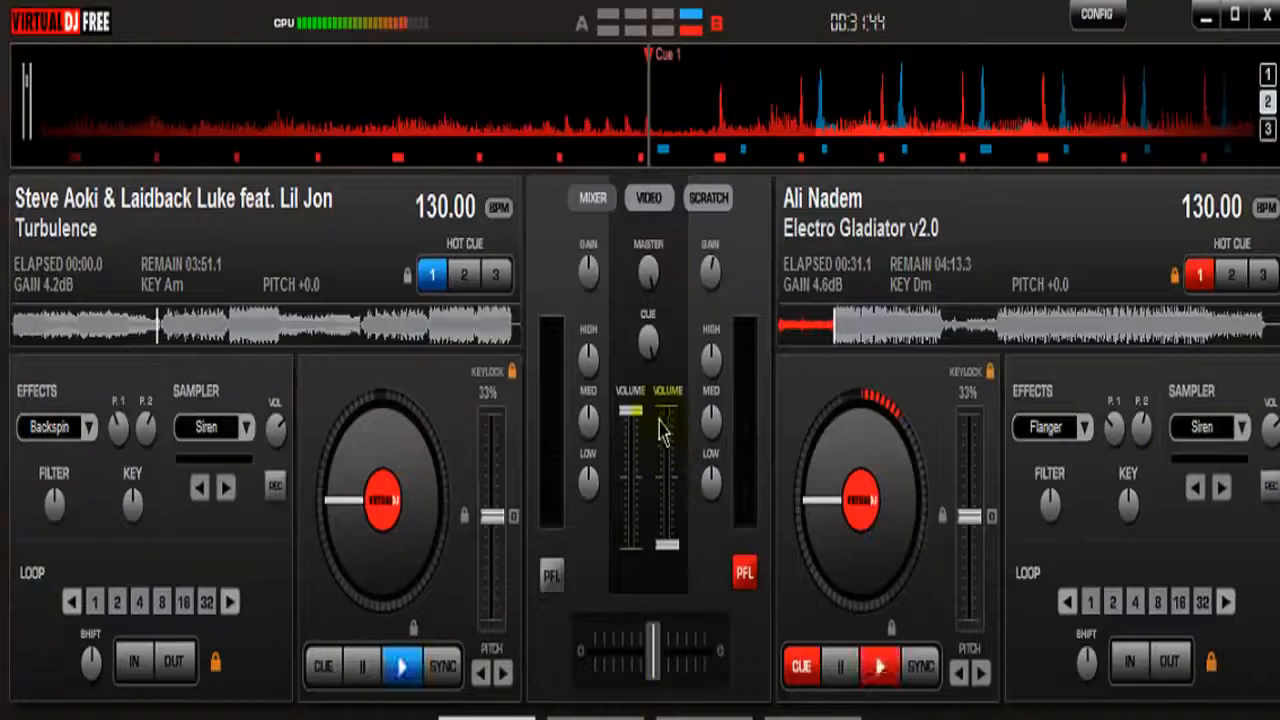
mouse_move(631, 495)
left_mouse_down()
mouse_move(633, 479)
mouse_move(635, 503)
left_mouse_up()
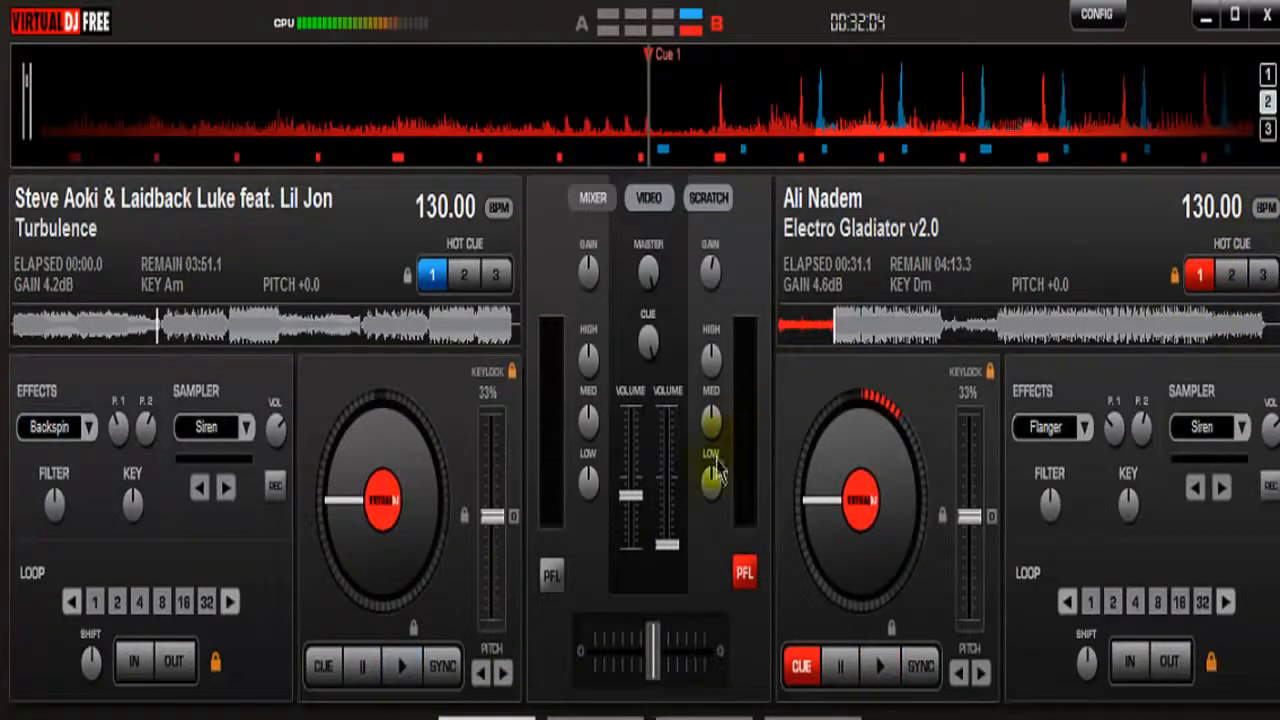
Play Turbulence on deck 1 from the start and lower its volume to about one fifth
left_click(440, 672)
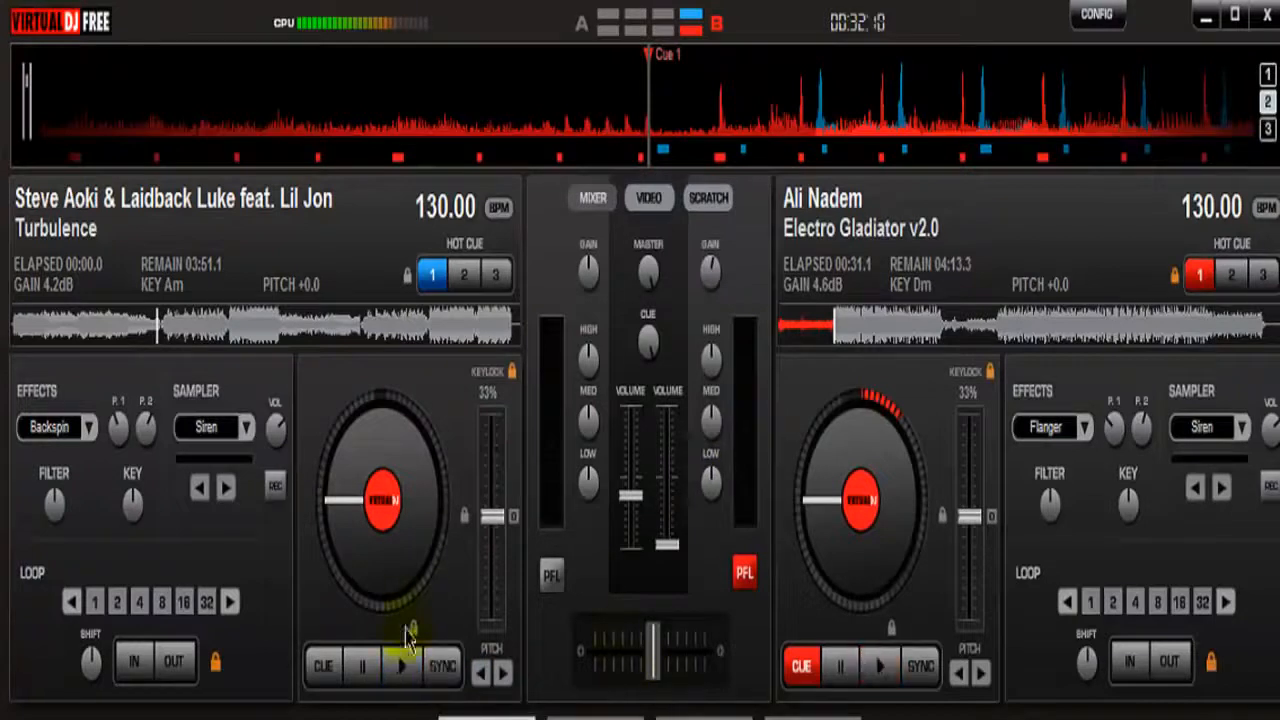
left_click(403, 668)
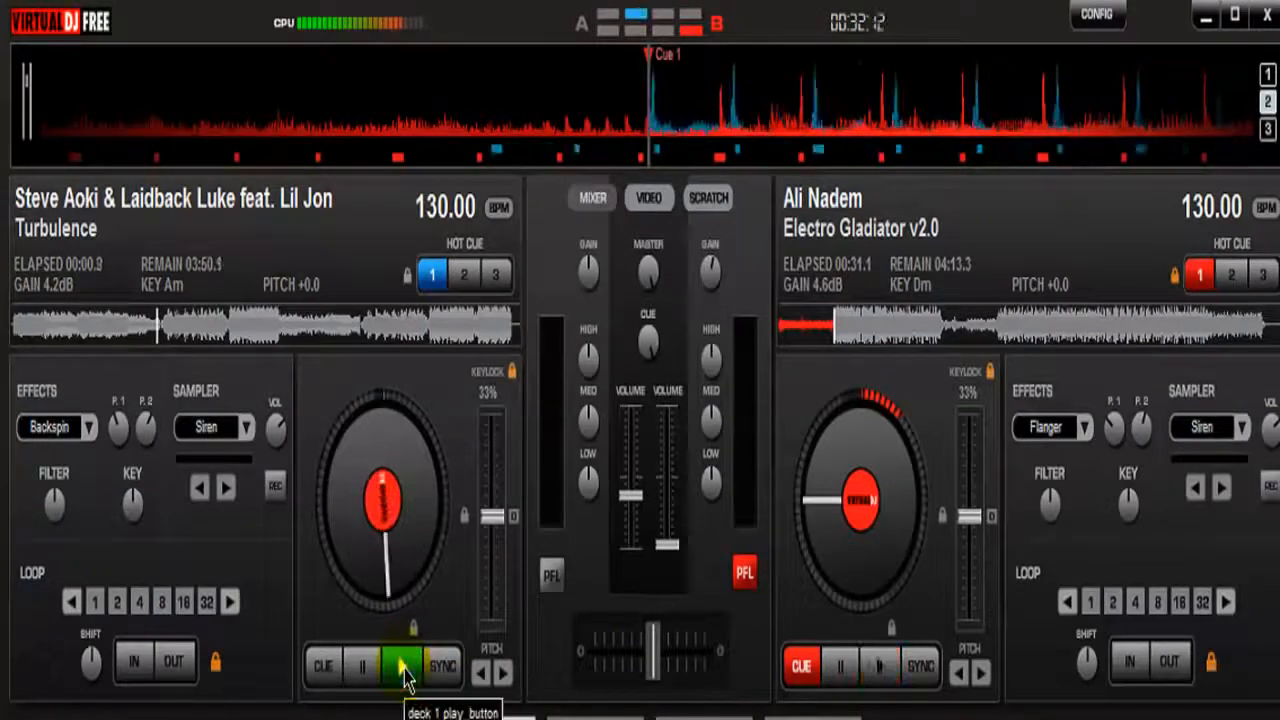
left_click_drag(639, 499, 637, 530)
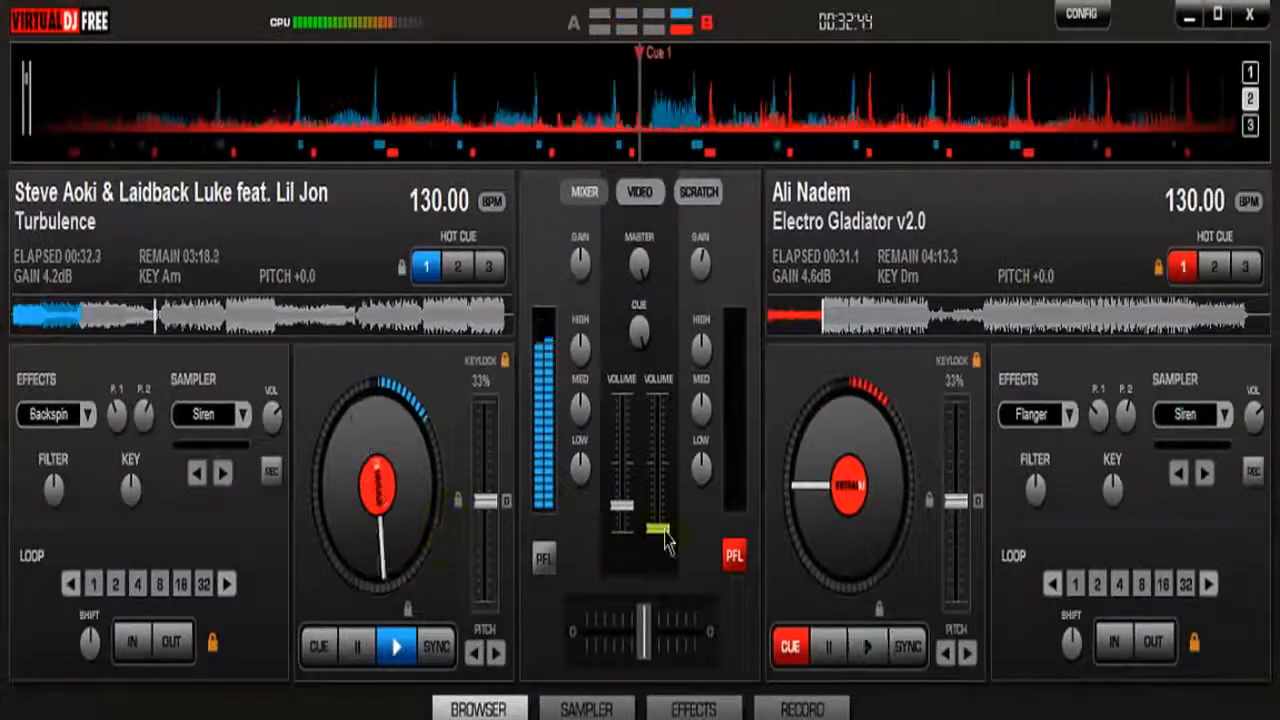
Position Electro Gladiator on deck 2 just before cue 1 and start it in sync with deck 1
left_click(820, 330)
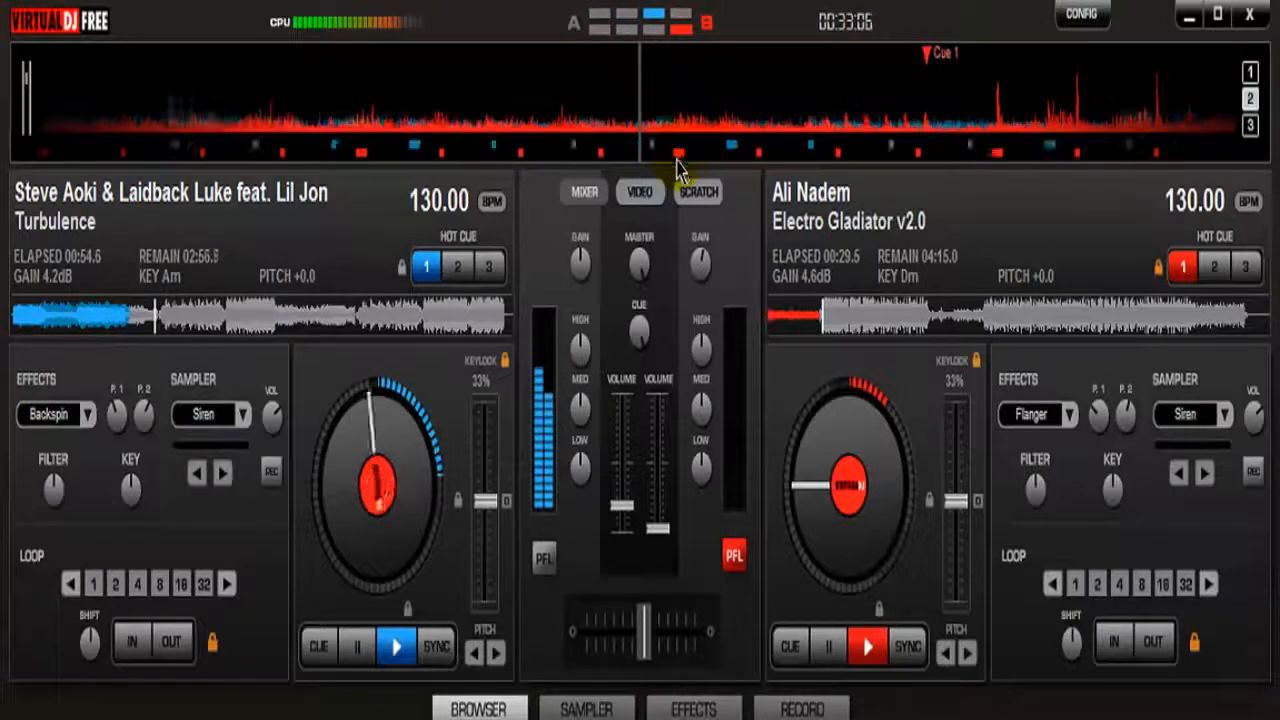
left_click(357, 645)
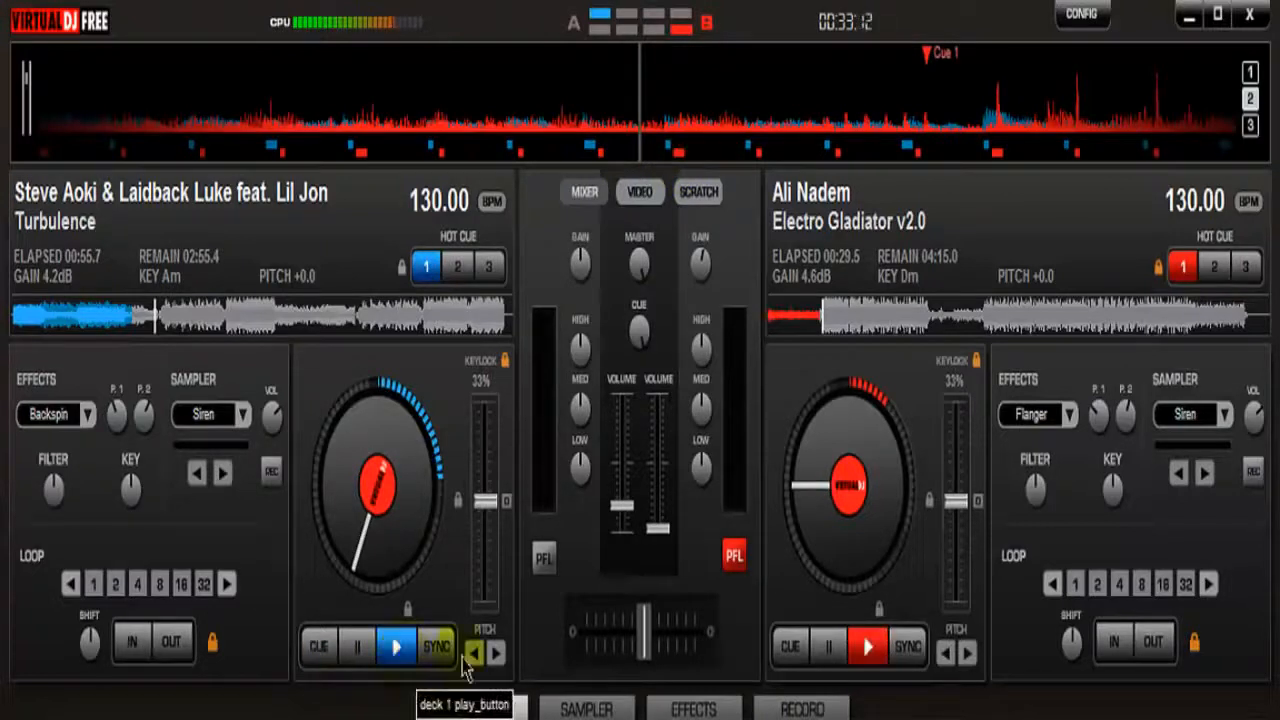
left_click(906, 648)
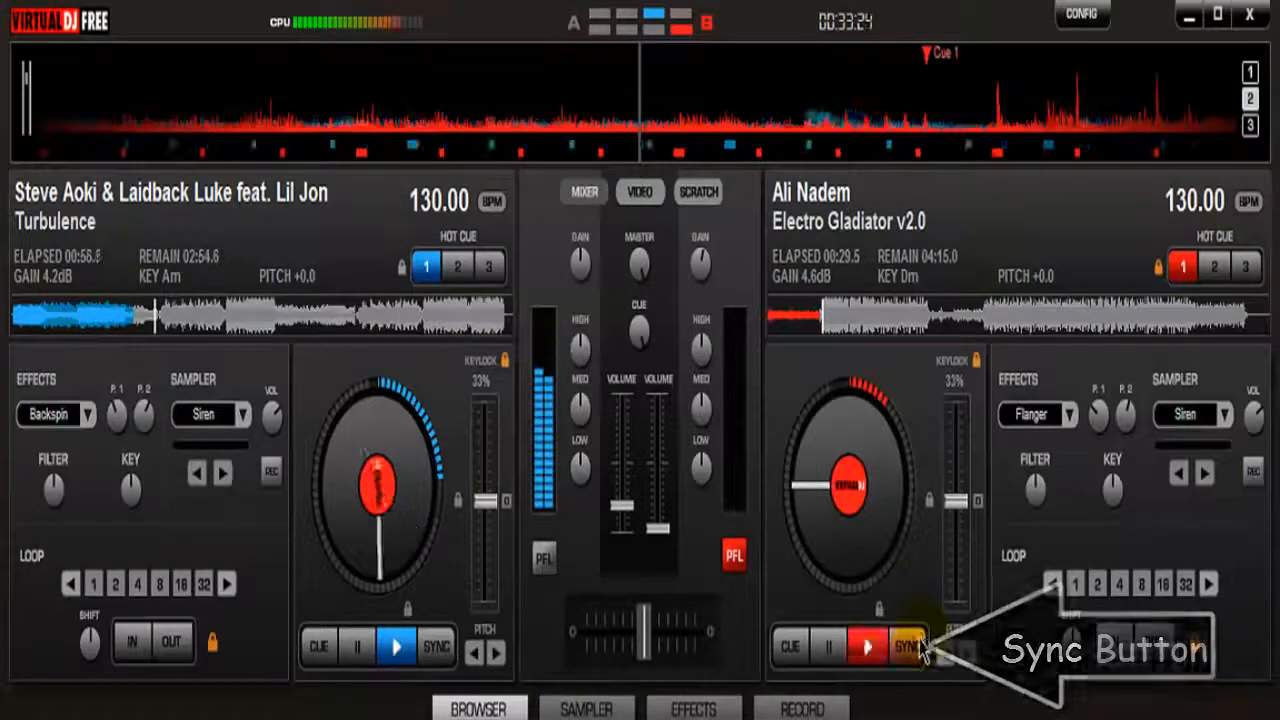
left_click(860, 648)
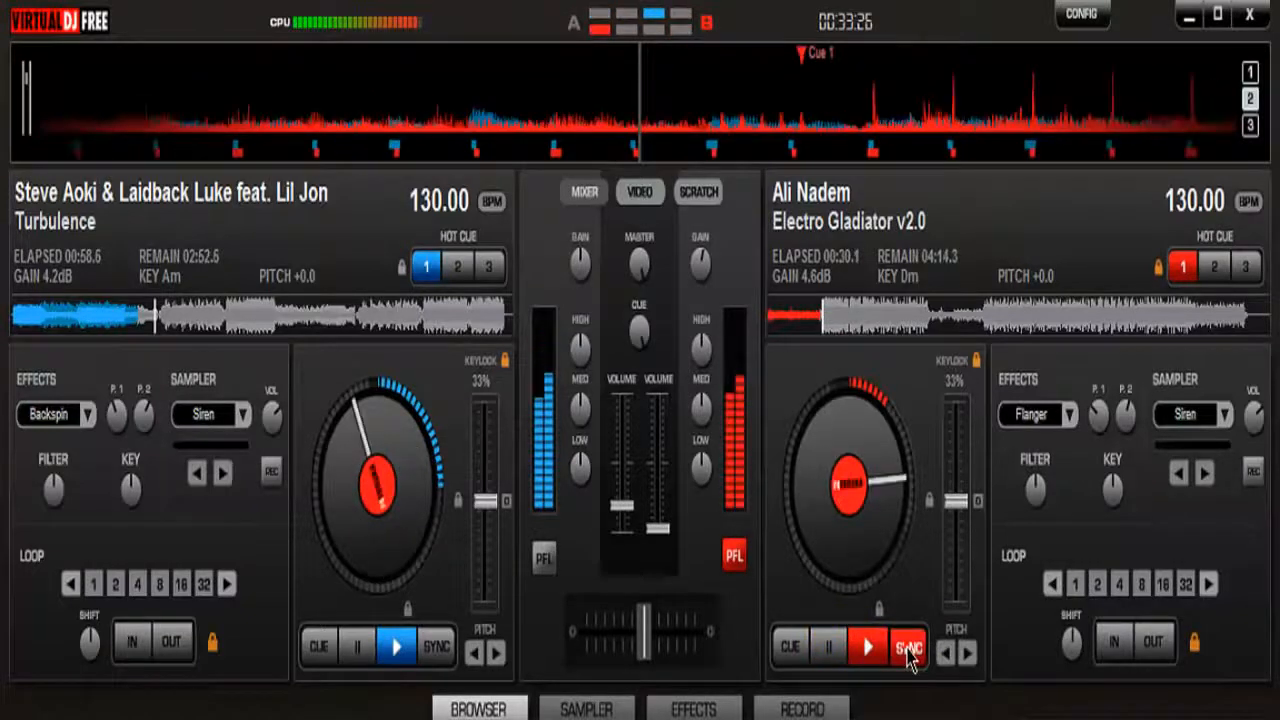
Stop deck 2 and return its track to the cue 1 point, keeping its volume near the minimum
left_click_drag(655, 529, 657, 521)
left_click(828, 648)
left_click(822, 325)
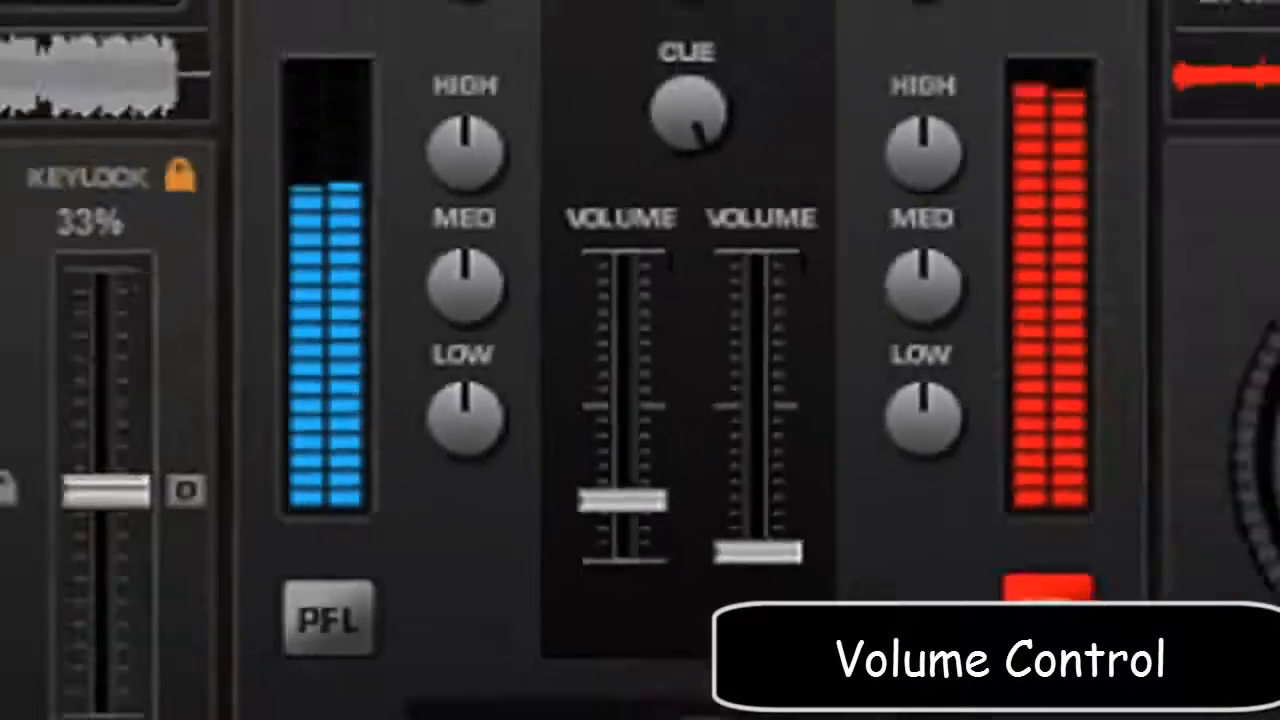
Gradually raise deck 2's volume to about one third, level with deck 1's, to blend in Electro Gladiator
left_click_drag(758, 552, 769, 507)
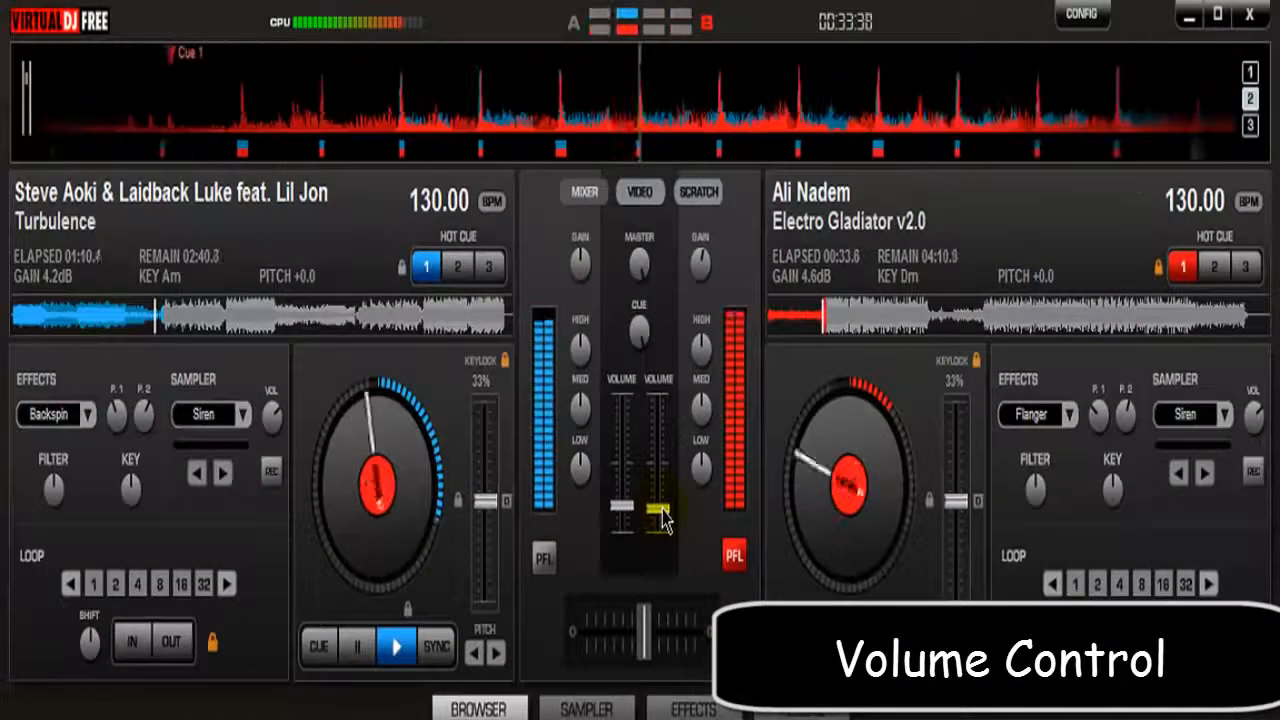
left_click_drag(663, 520, 654, 487)
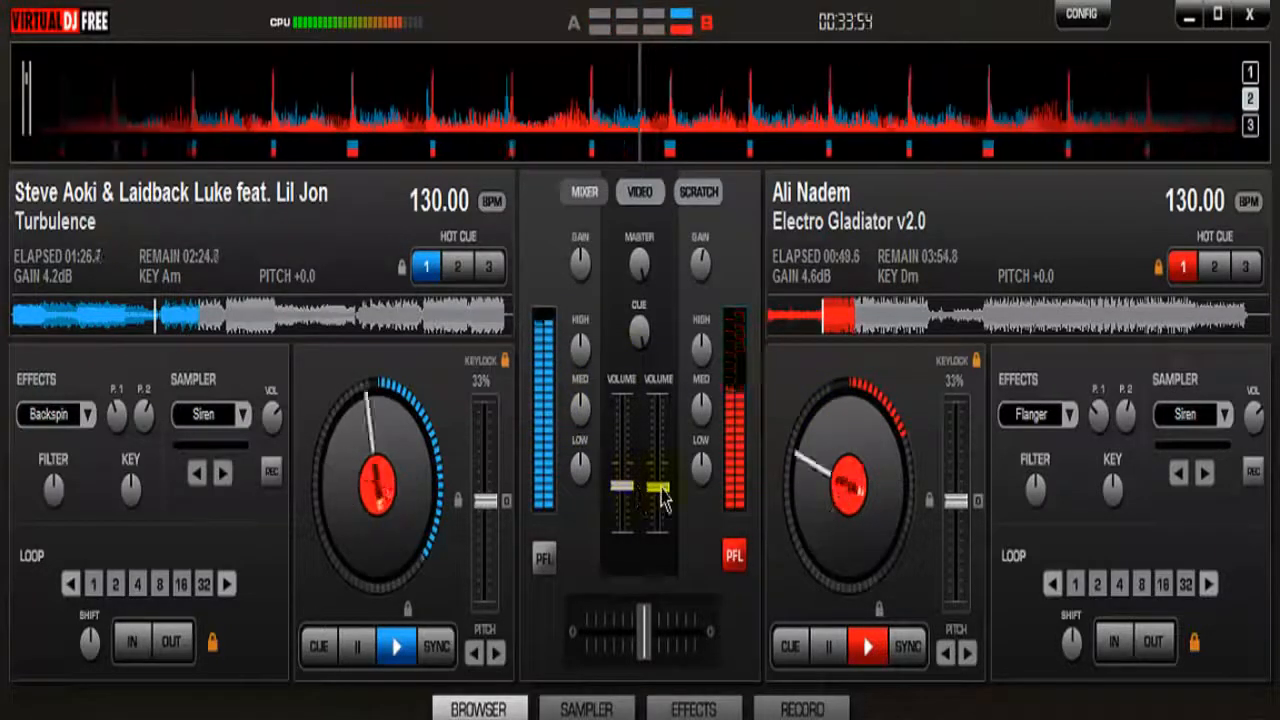
mouse_move(662, 487)
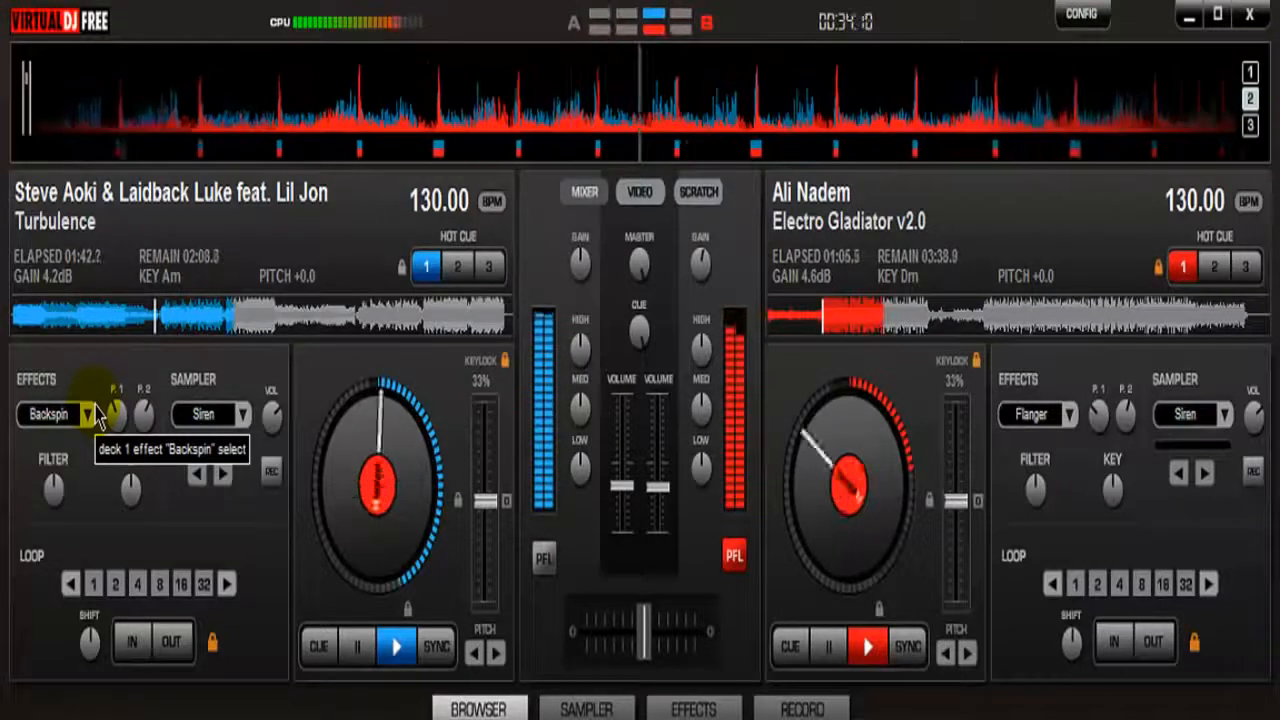
Trigger the Backspin effect on deck 1, and switch deck 2's effect to Backspin and apply it
left_click(50, 414)
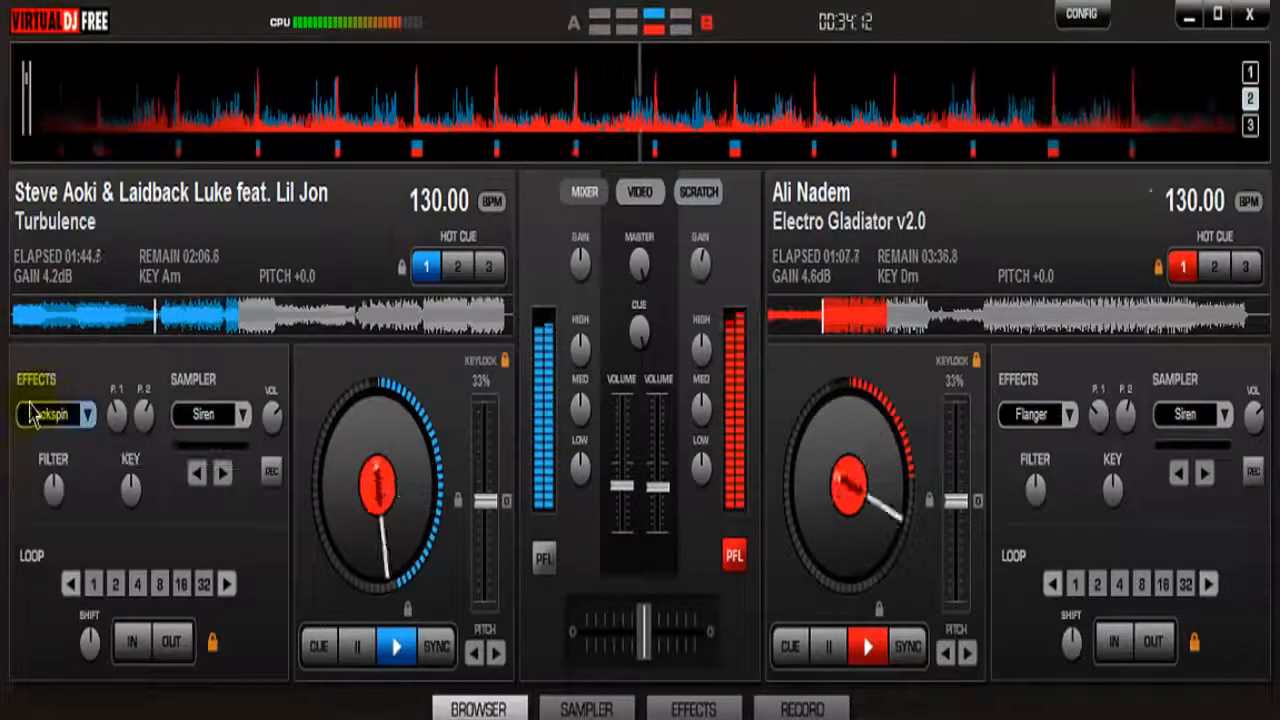
left_click(1069, 414)
left_click(1128, 434)
left_click(1032, 420)
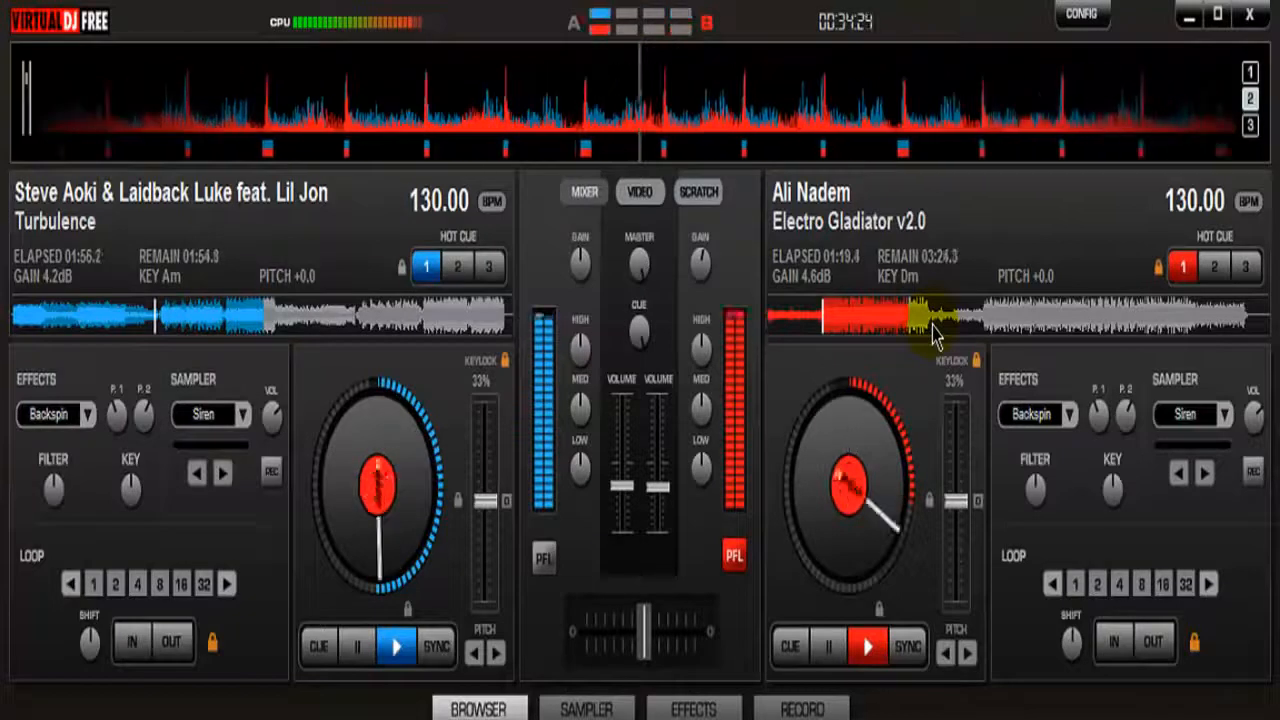
left_click(1031, 416)
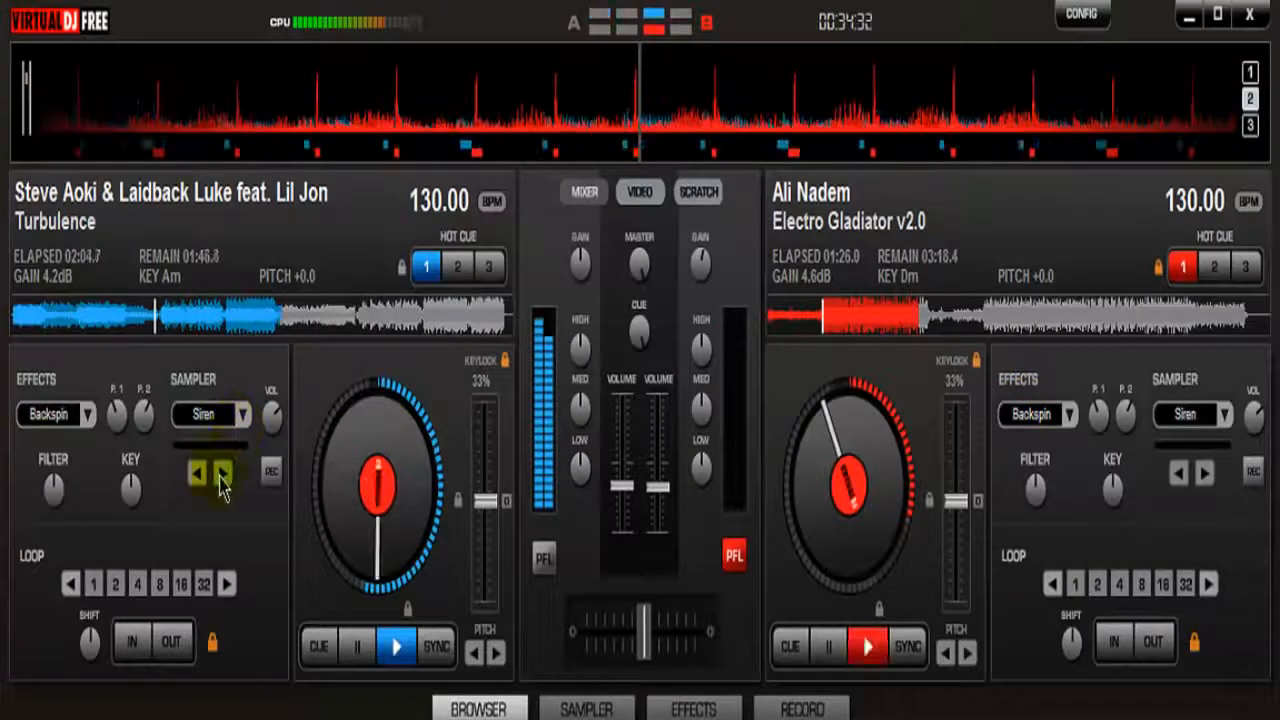
Lower deck 2's volume to the minimum and deck 1's to about one quarter, ending deck 1 with a Backspin
left_click_drag(657, 487, 663, 555)
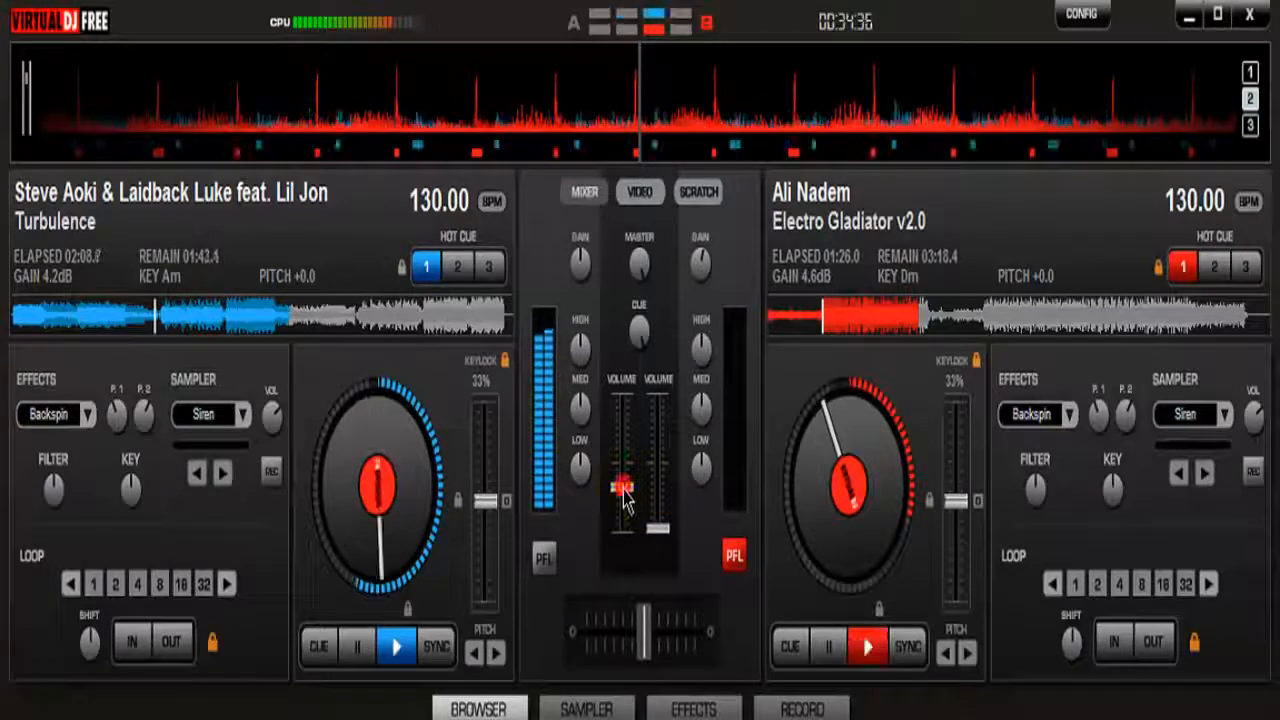
left_click_drag(624, 492, 626, 508)
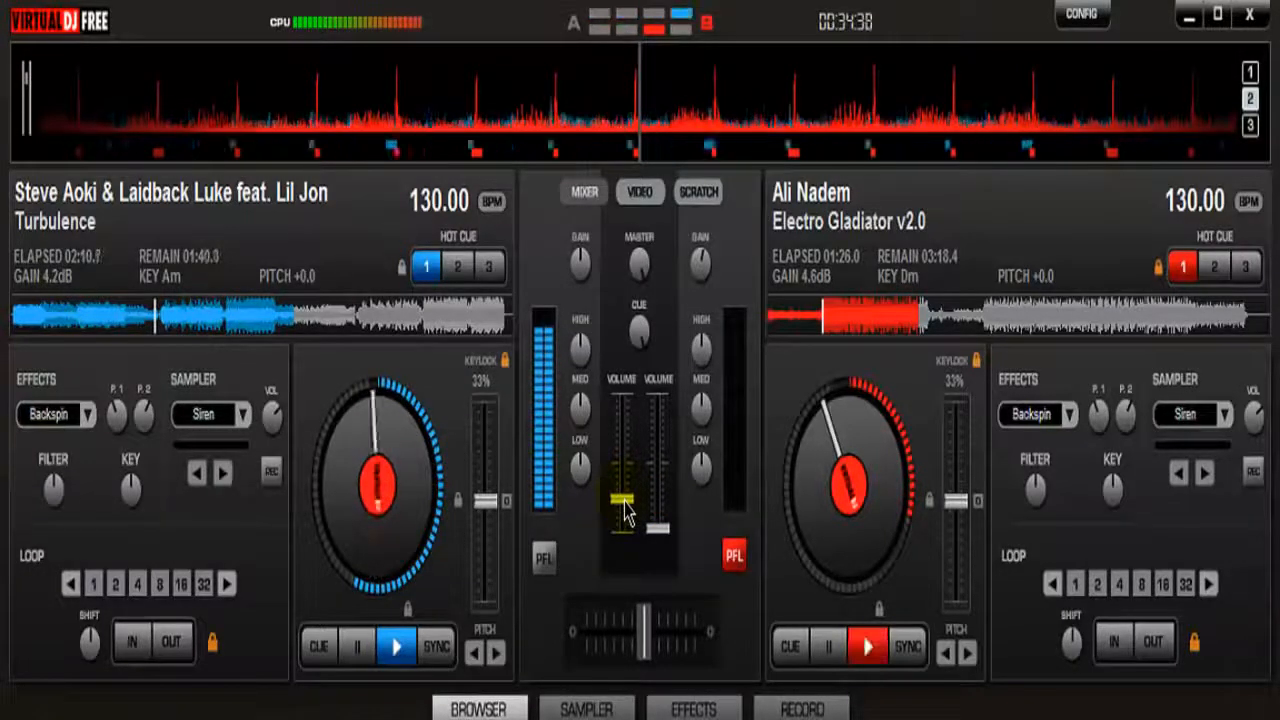
left_click(42, 416)
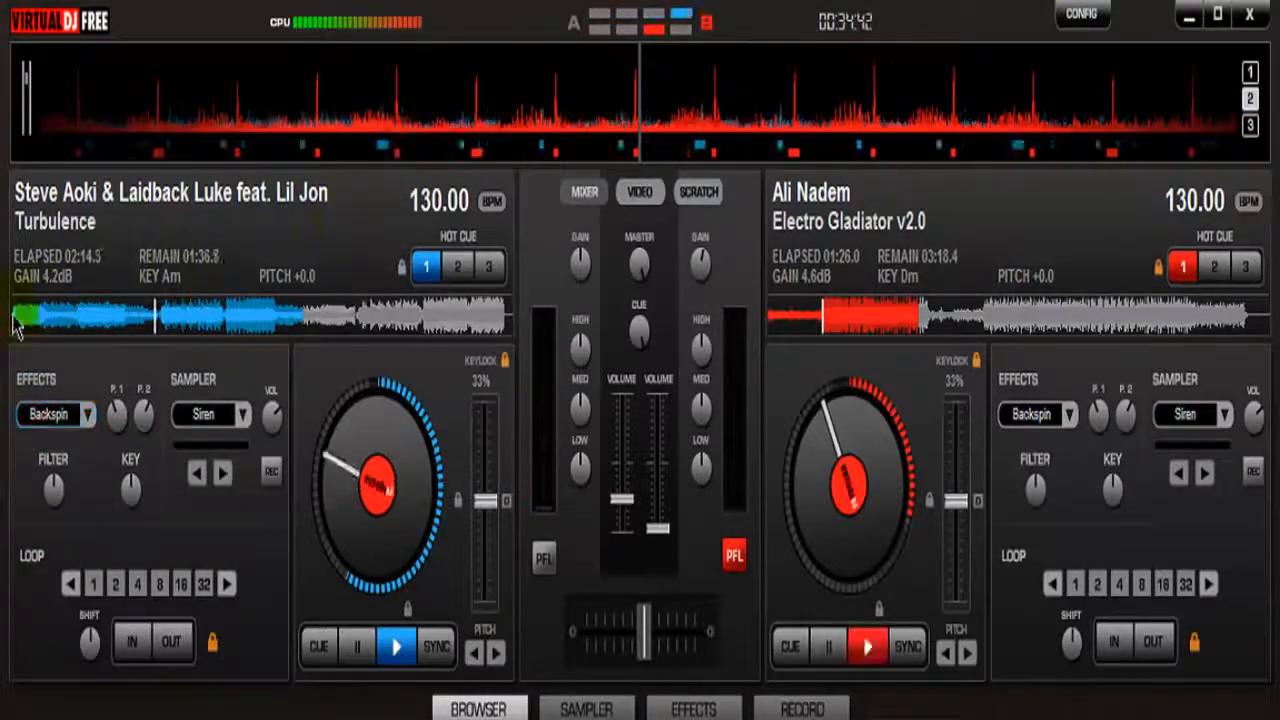
Switch headphone monitoring (PFL) to deck 1, and play Turbulence briefly from the start before stopping it
left_click(13, 314)
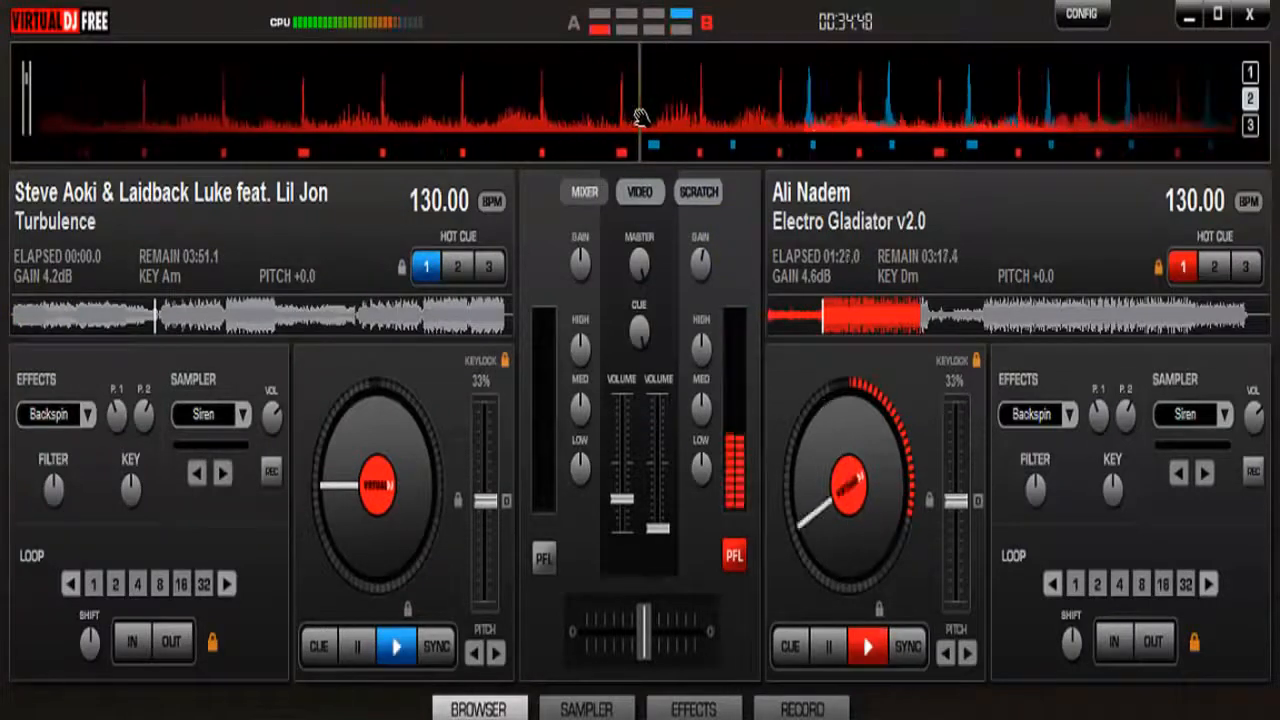
left_click(548, 560)
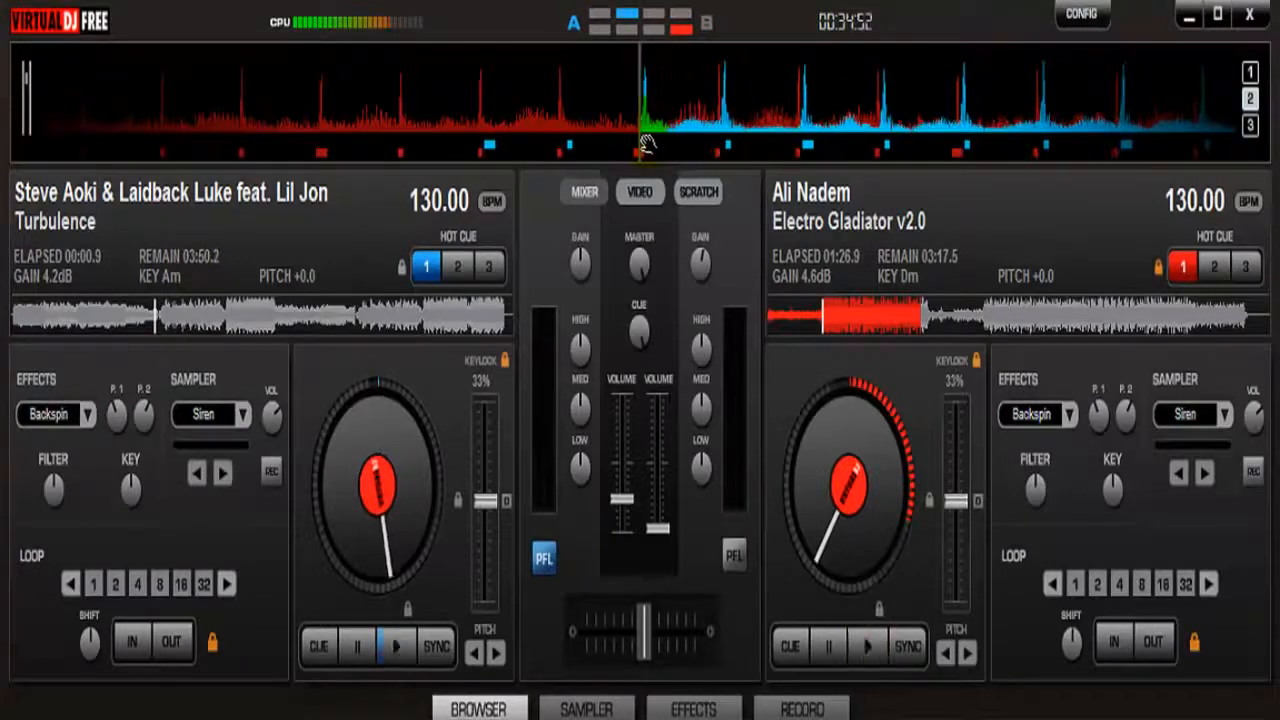
left_click(410, 656)
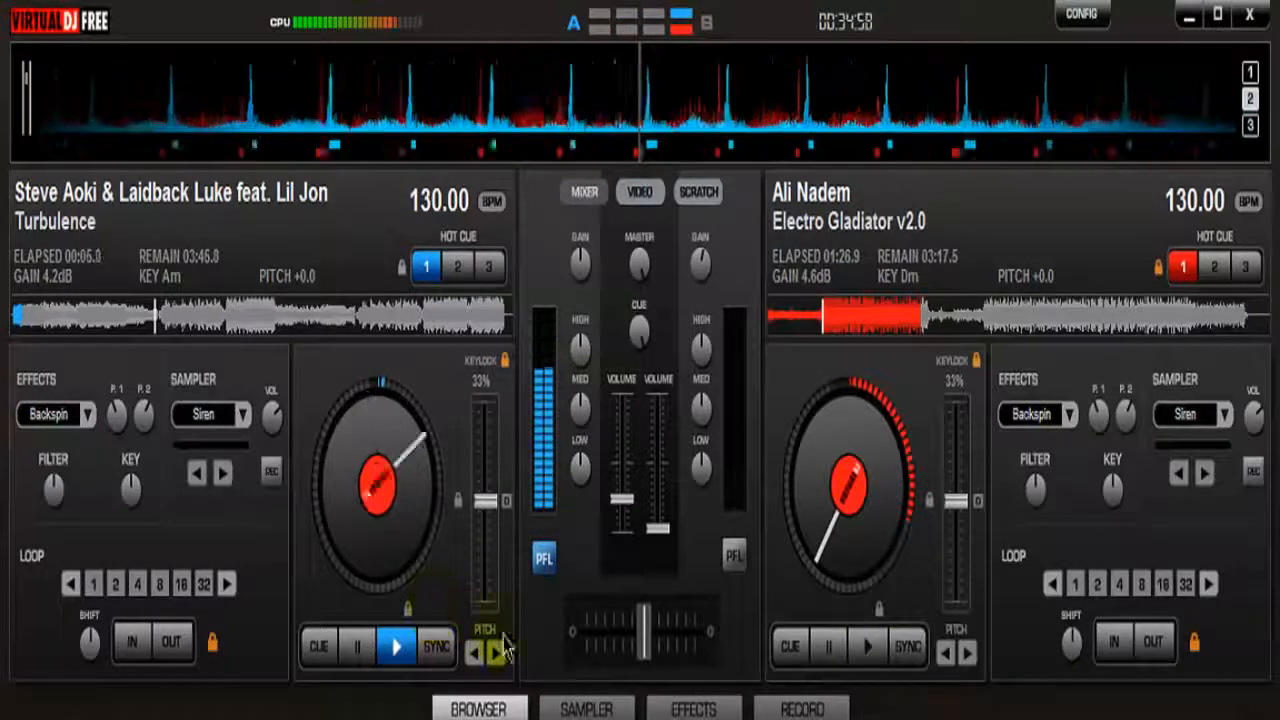
left_click(357, 647)
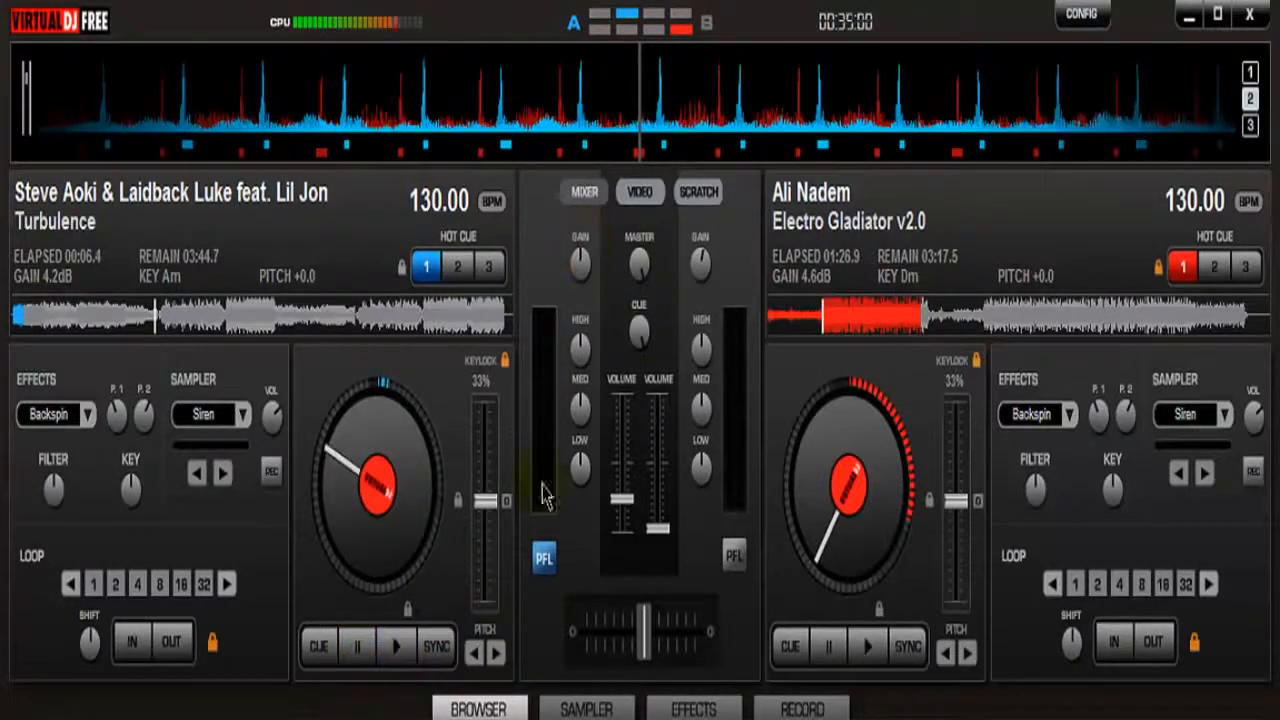
Move deck 1's track to the beat at 00:01.8 and set a 4-beat loop there
left_click(21, 318)
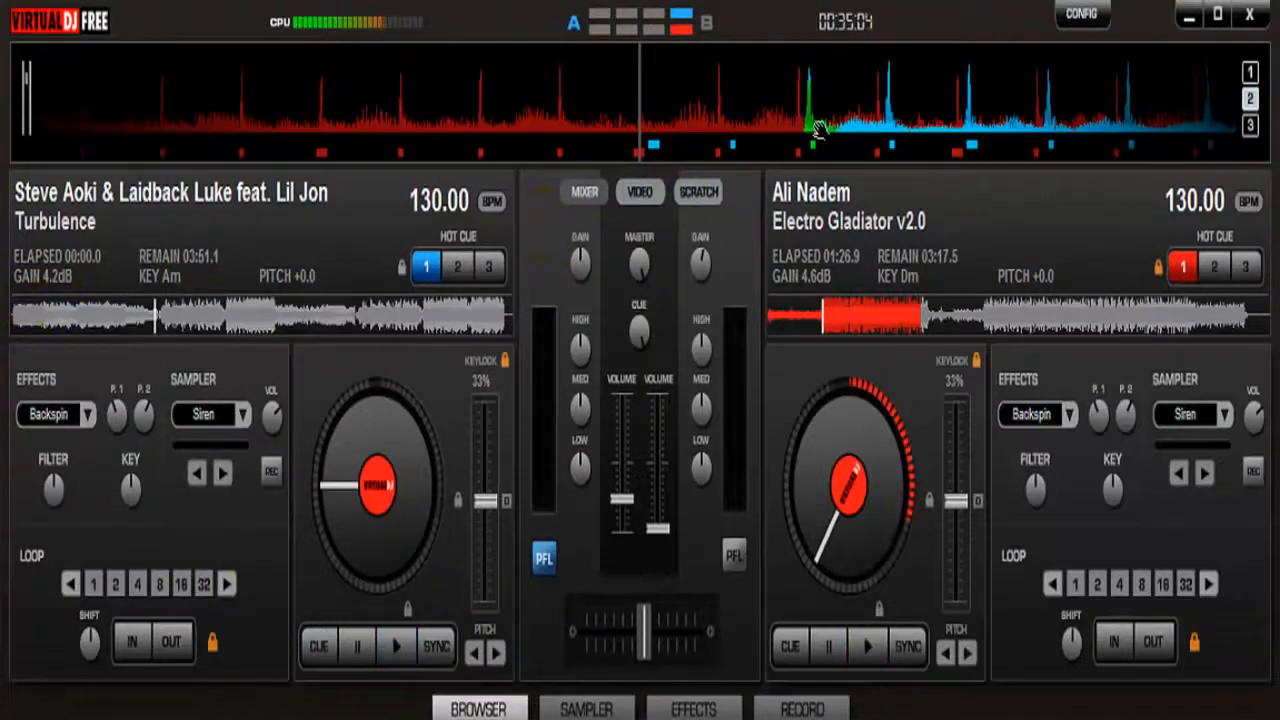
left_click_drag(767, 132, 500, 163)
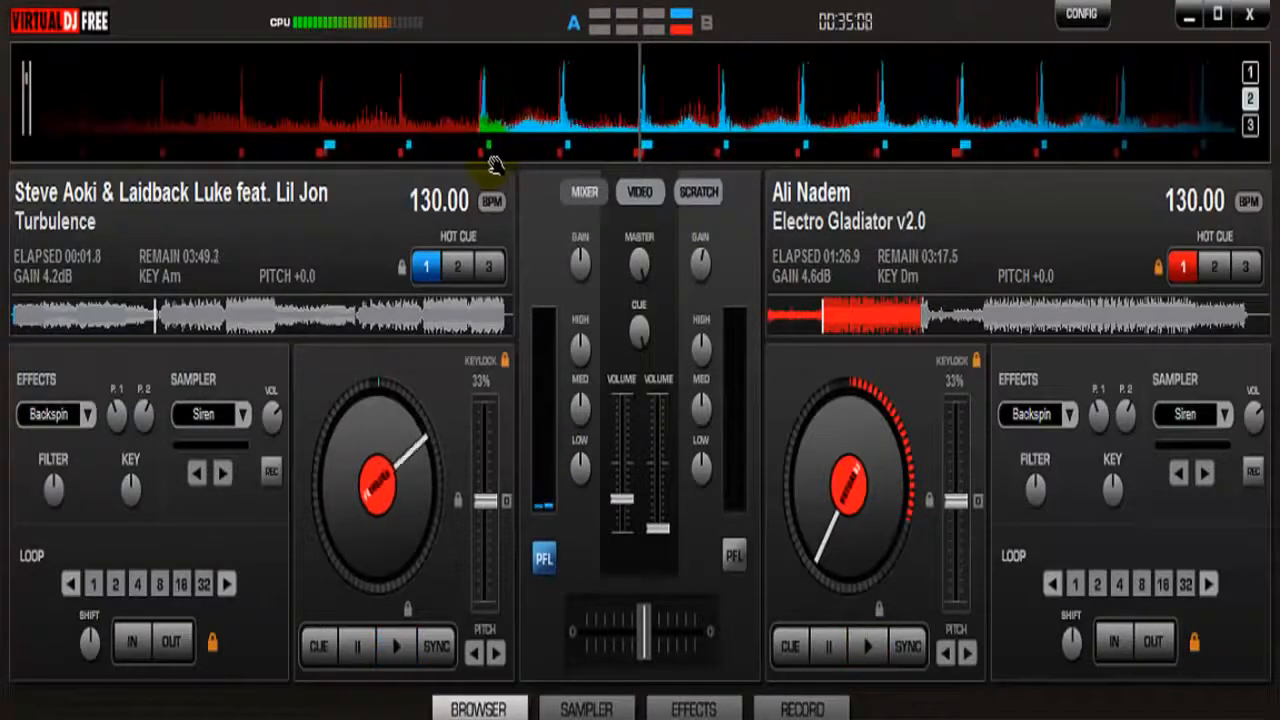
left_click(138, 592)
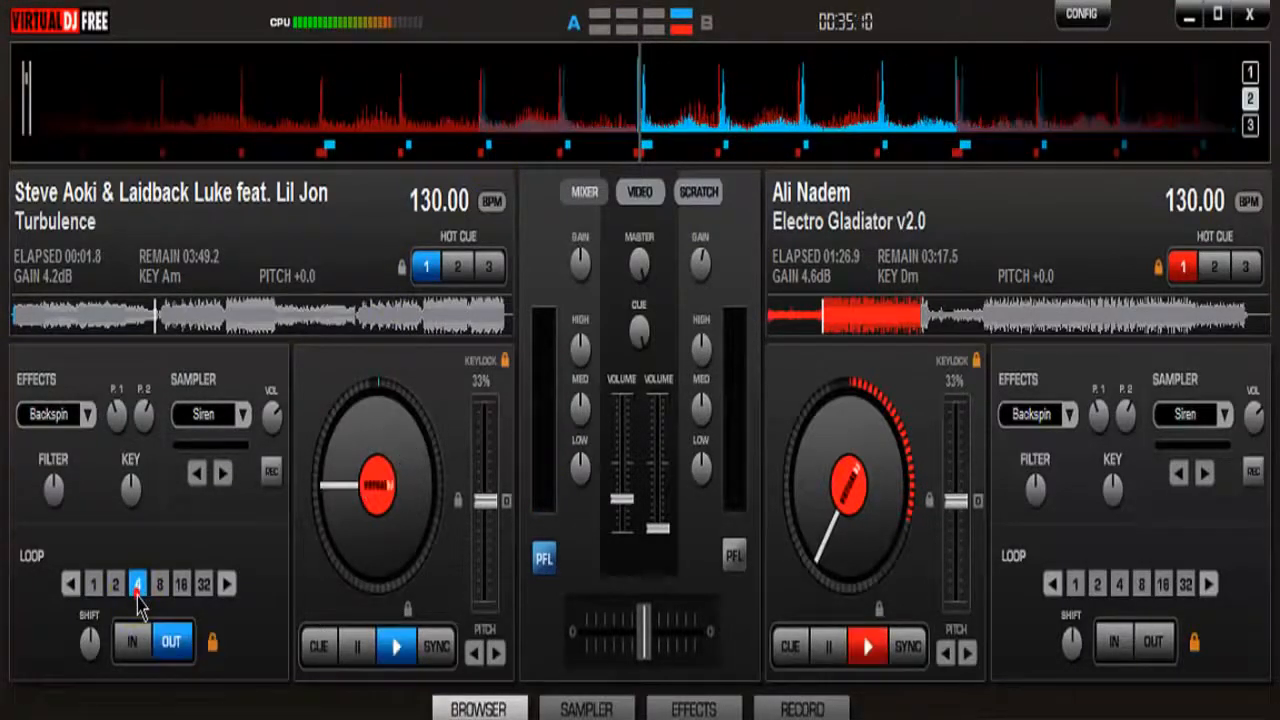
Play the looped Turbulence on deck 1 with its volume raised slightly, and stop it
left_click(402, 648)
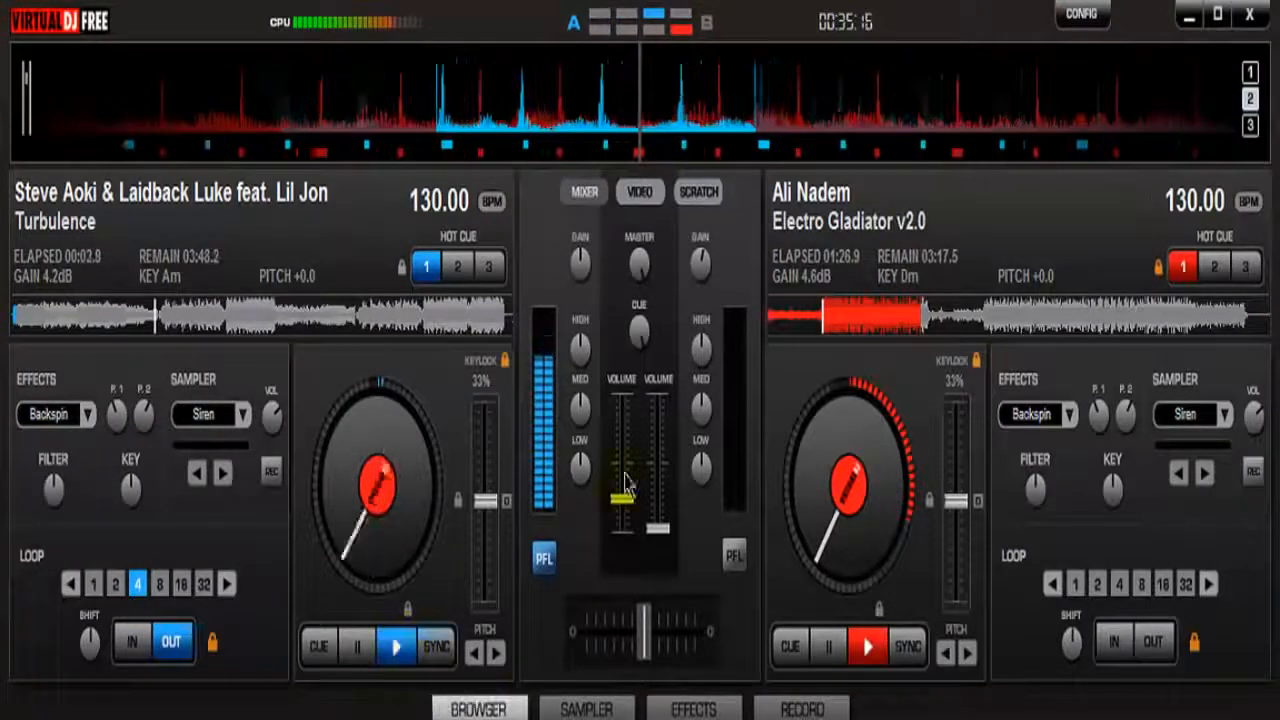
left_click_drag(622, 500, 625, 494)
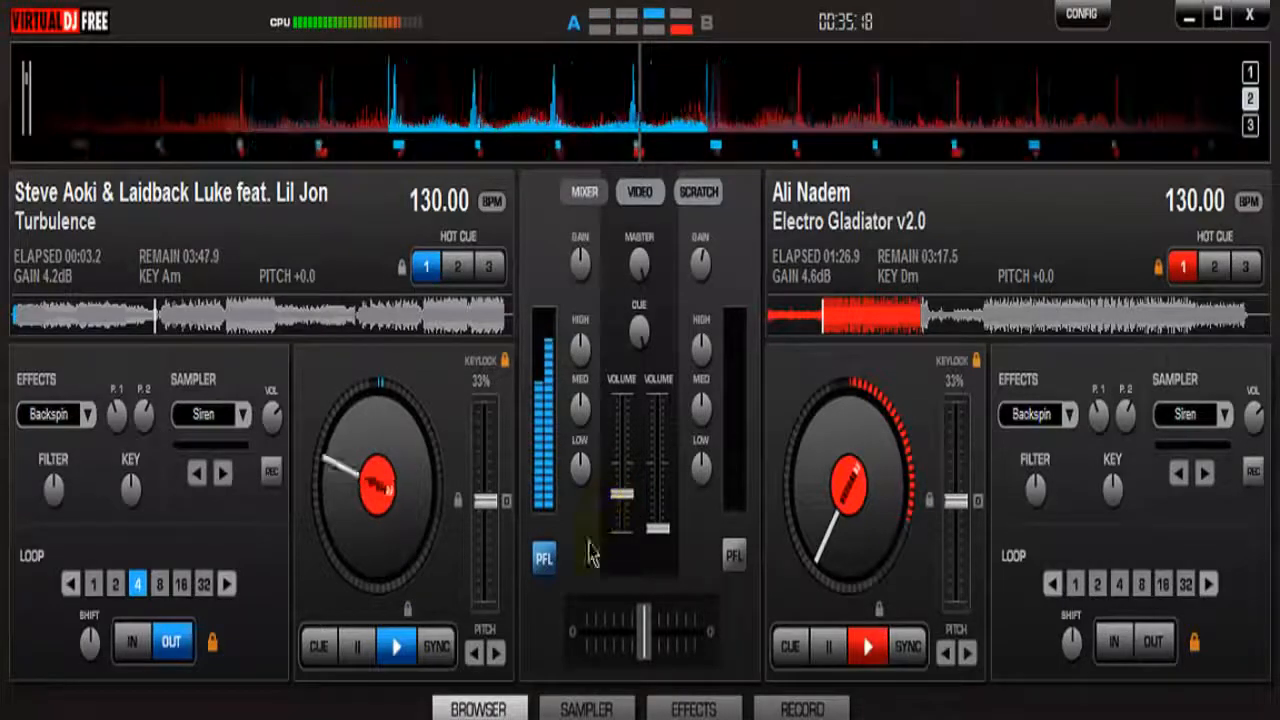
left_click(357, 648)
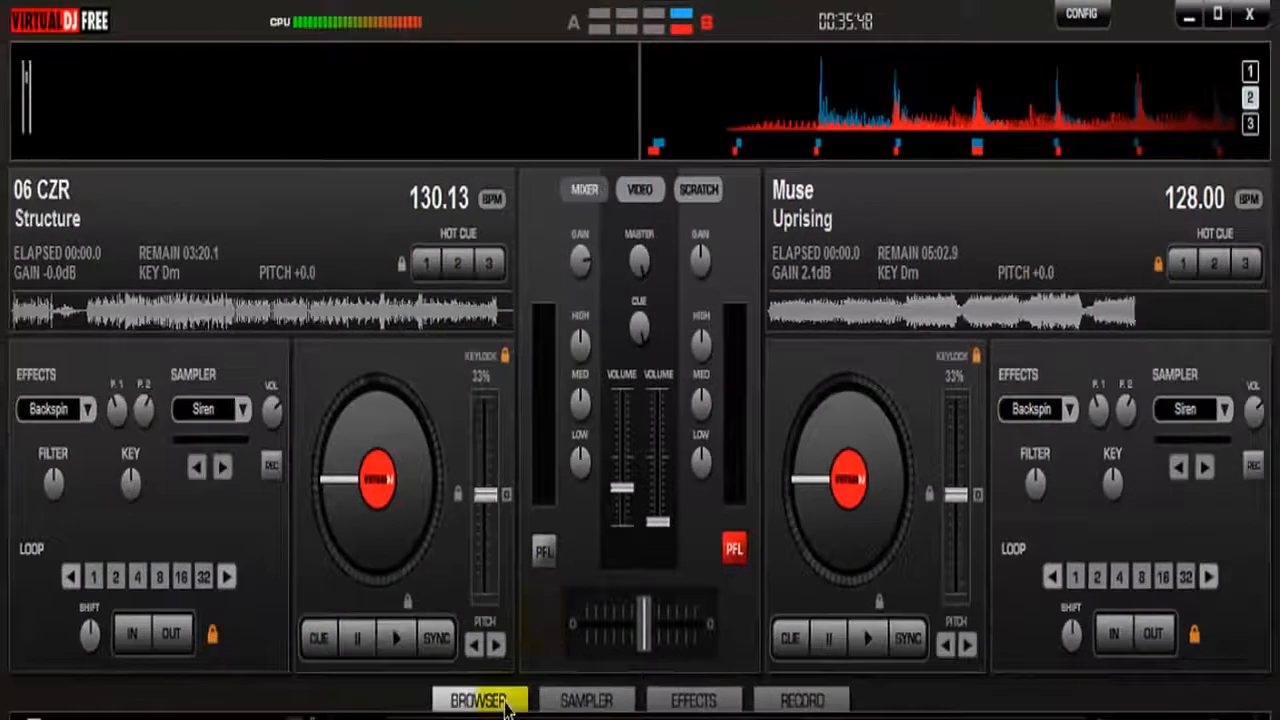
Move Structure on deck 1 to about 00:31 and play it, raising its volume to about half before lowering it to about one third
left_click(368, 318)
left_click_drag(389, 323, 92, 418)
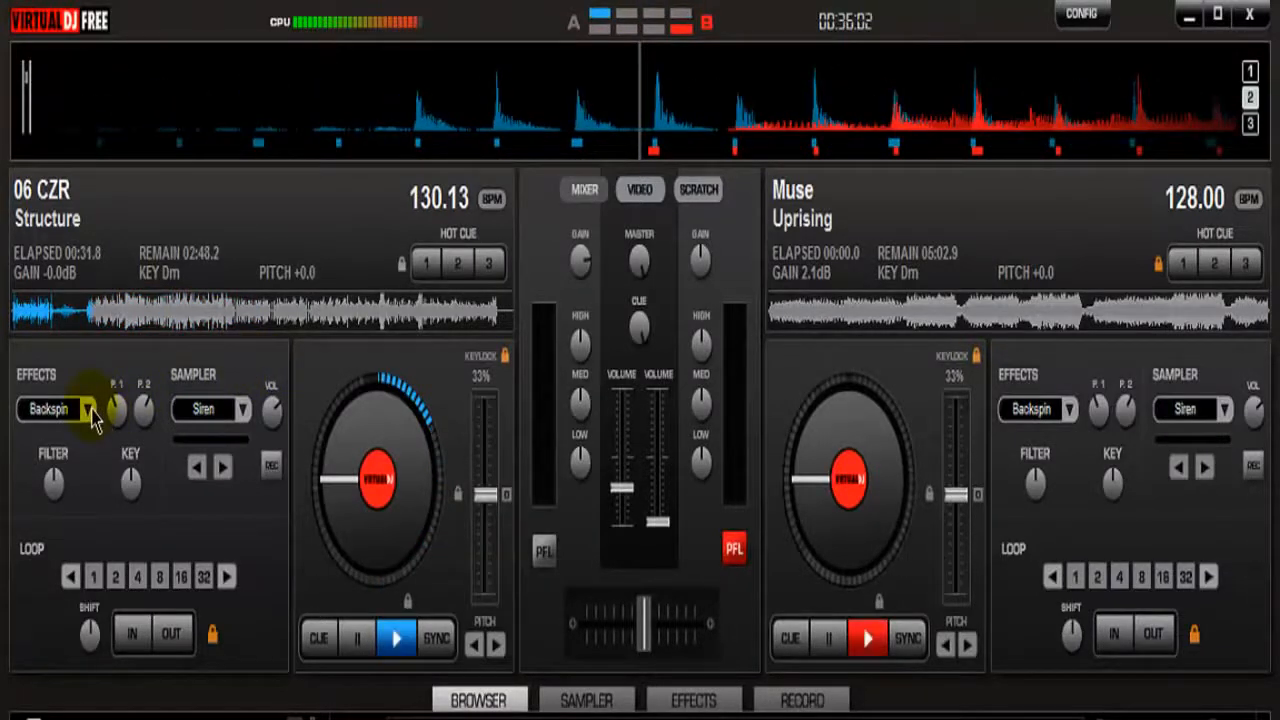
left_click(92, 418)
left_click(88, 332)
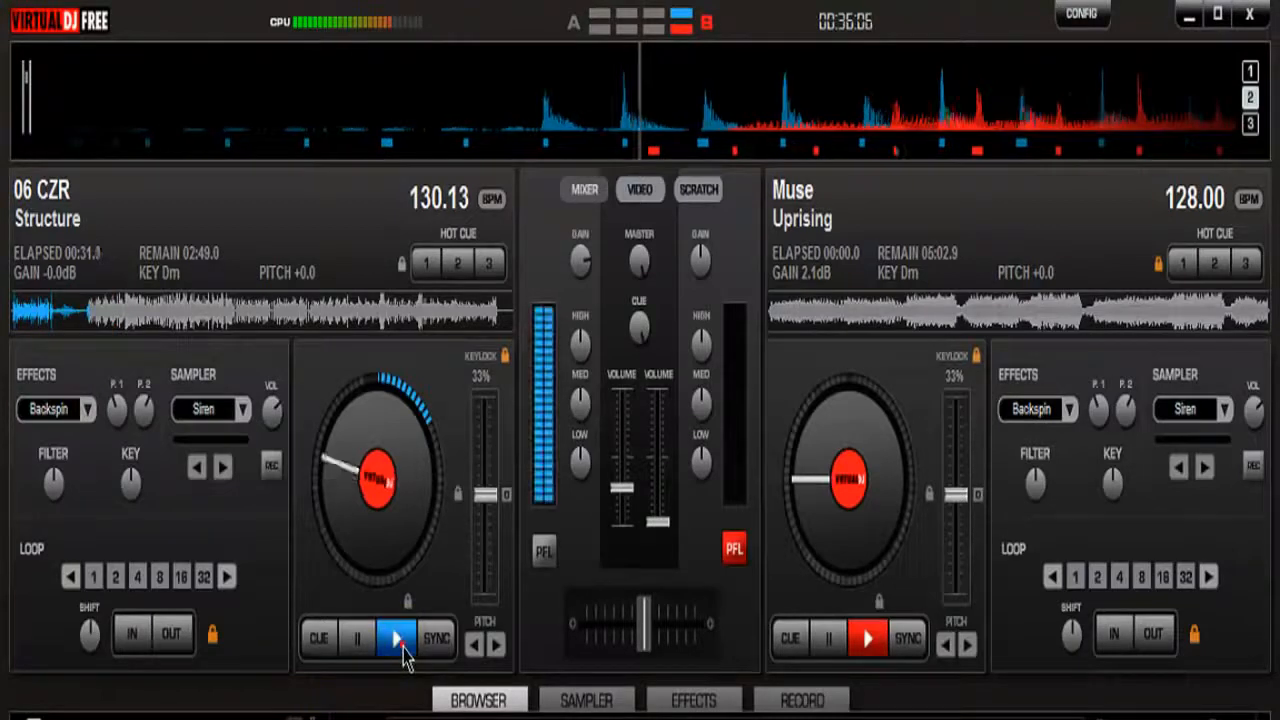
left_click_drag(621, 488, 625, 464)
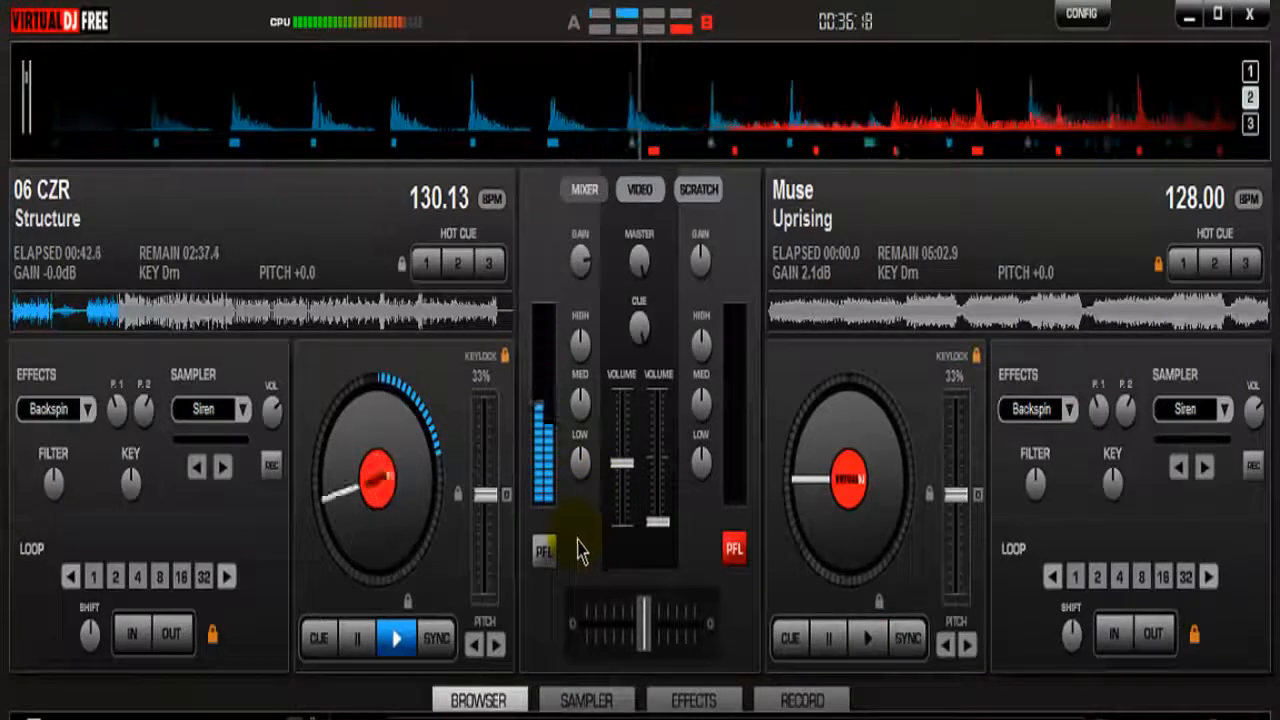
left_click_drag(621, 465, 624, 480)
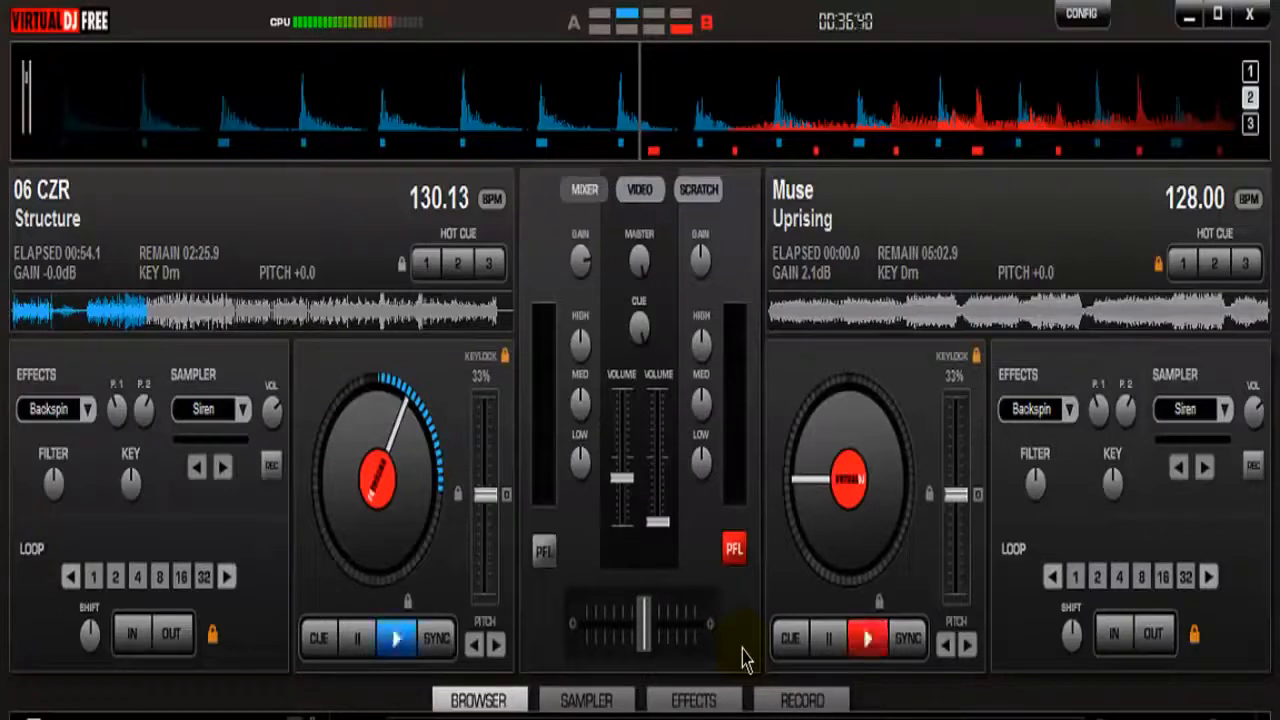
Switch deck 1's effect to BeatGrid and apply it during playback
left_click(88, 422)
left_click(104, 466)
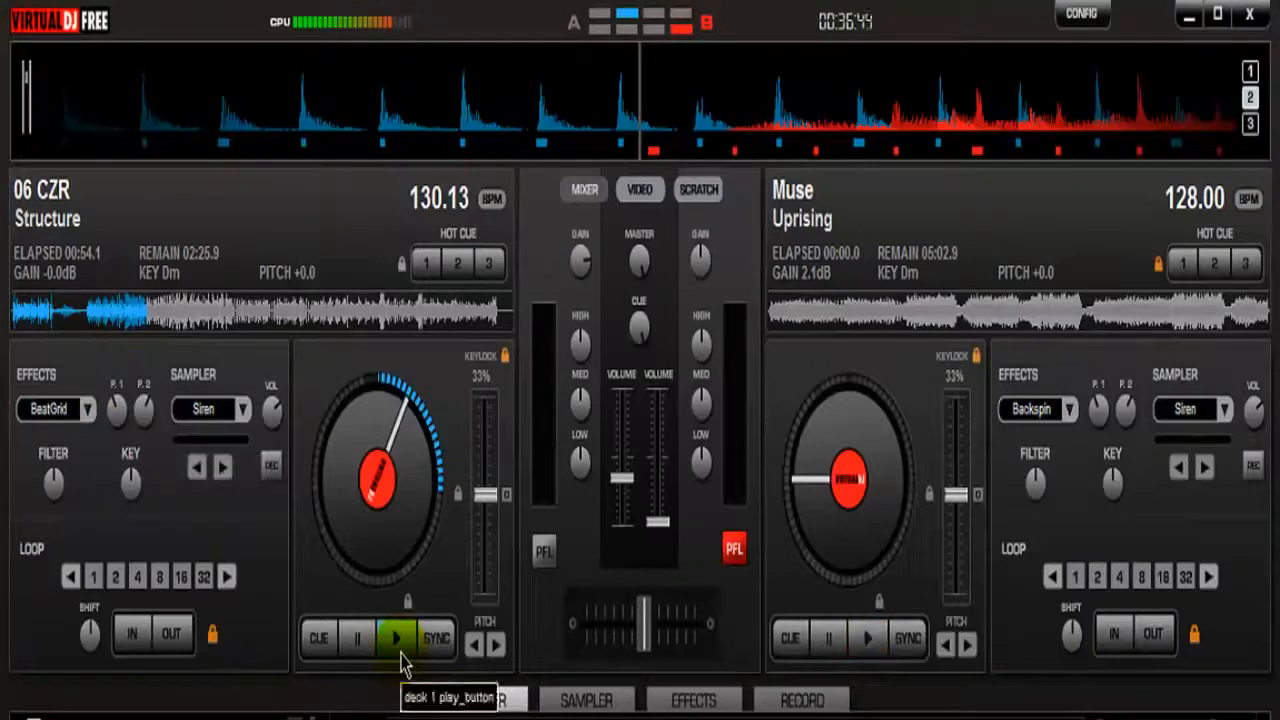
left_click(48, 410)
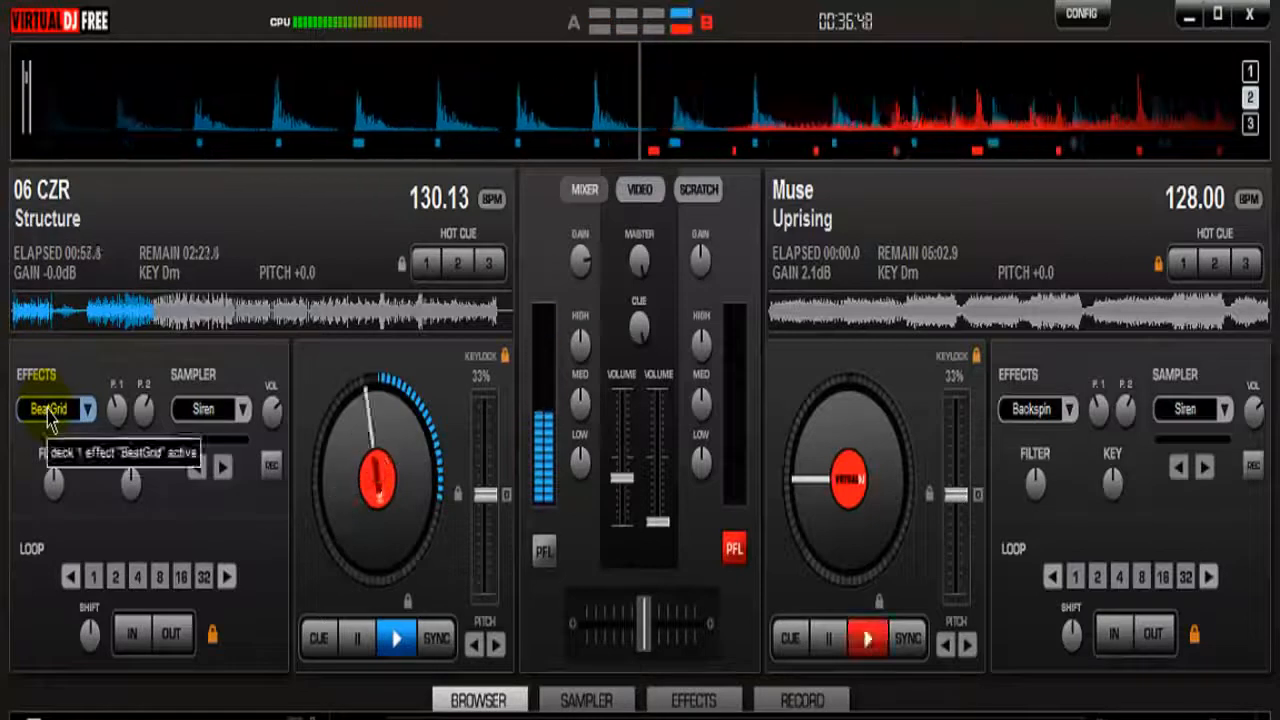
Sync deck 1's tempo to deck 2, stop deck 1, and reset its pitch to normal
left_click(428, 640)
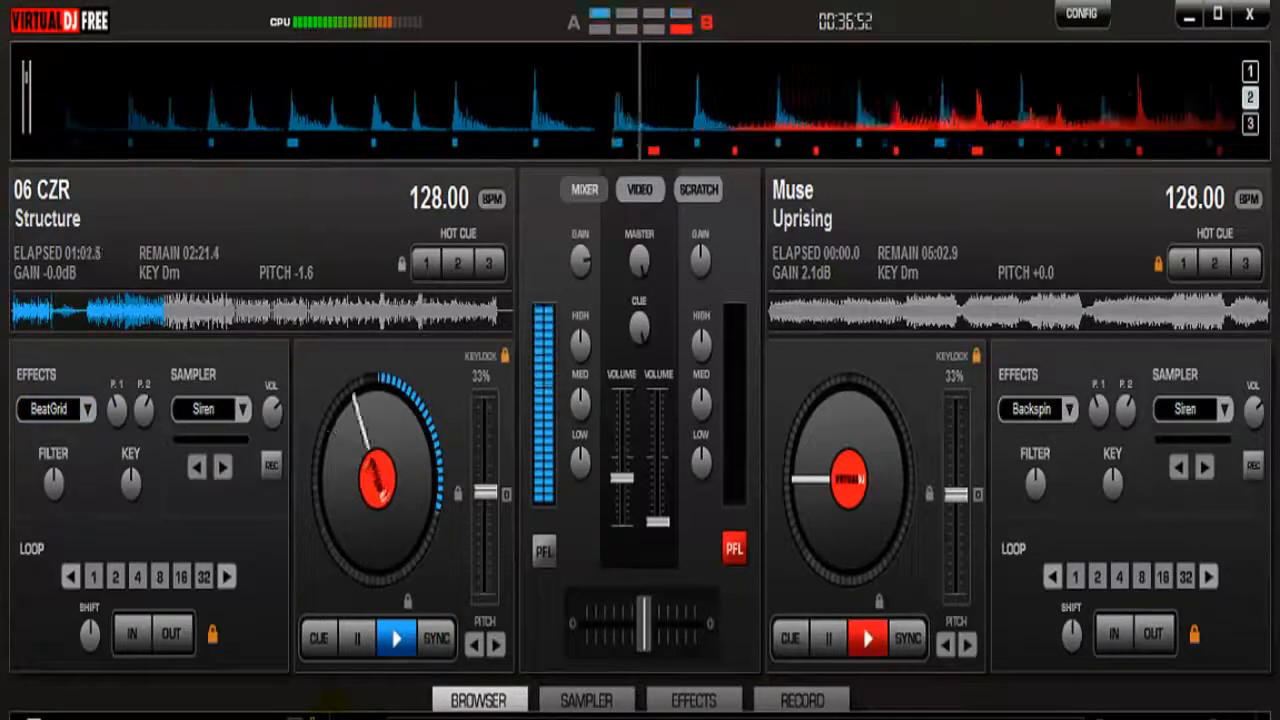
left_click(361, 655)
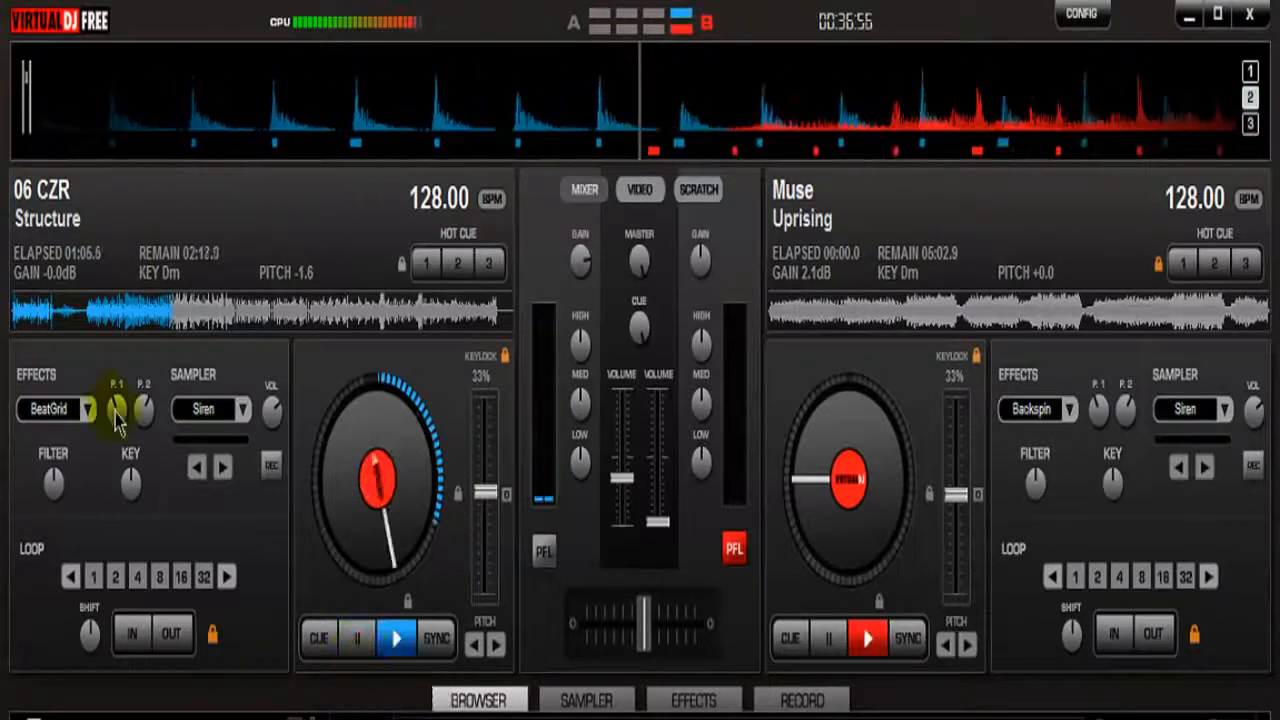
left_click_drag(503, 484, 508, 500)
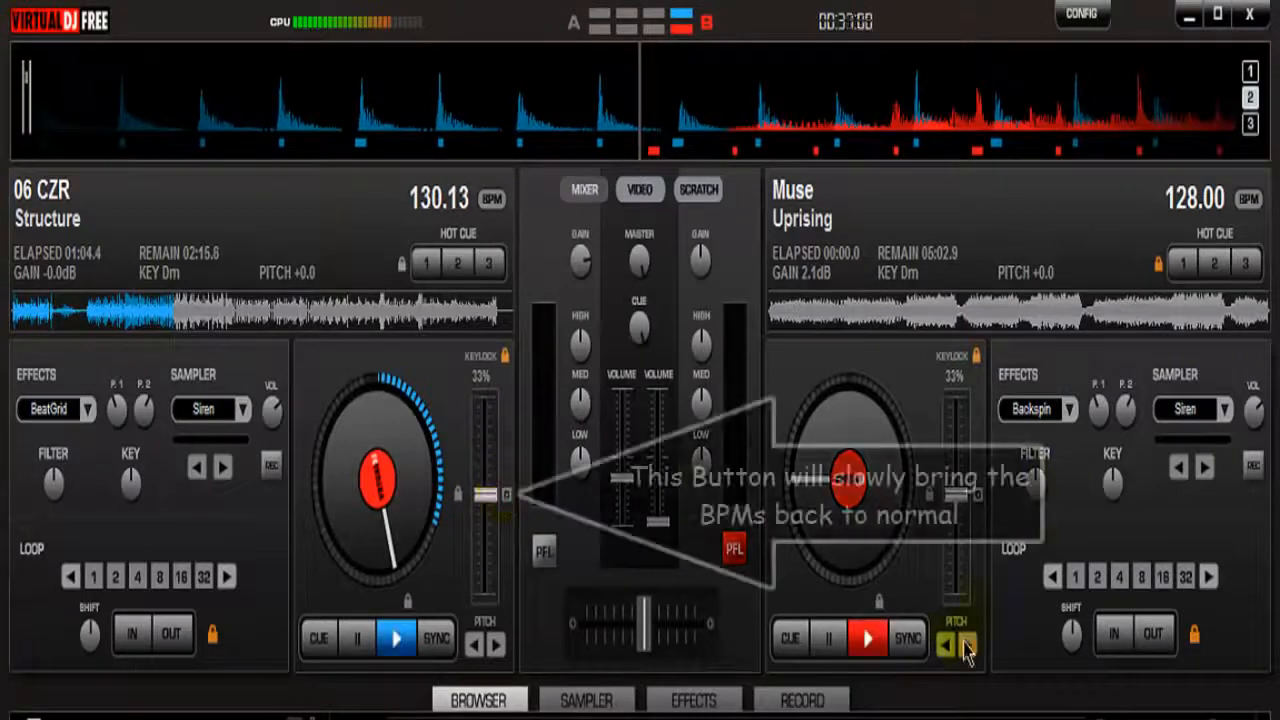
Sync deck 2 to deck 1's tempo, line up the tracks on a beat, and switch headphone monitoring (PFL) to deck 1
left_click(914, 640)
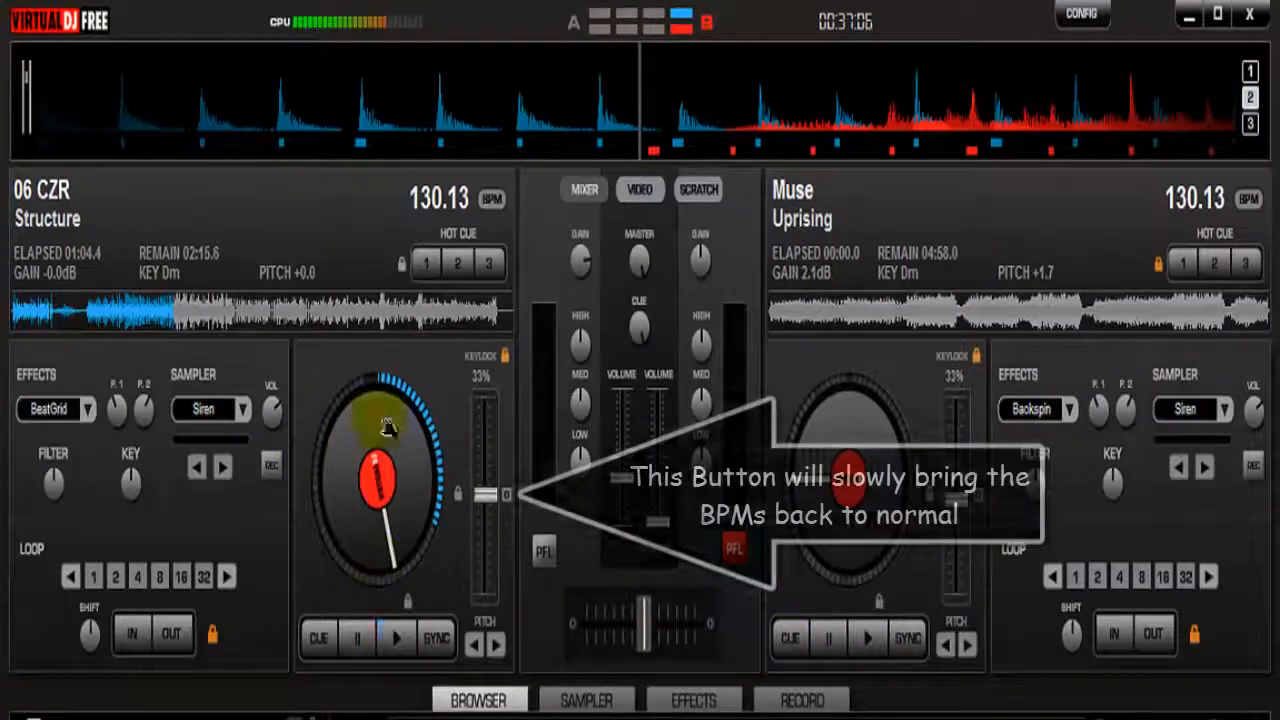
left_click_drag(689, 131, 303, 135)
left_click(543, 556)
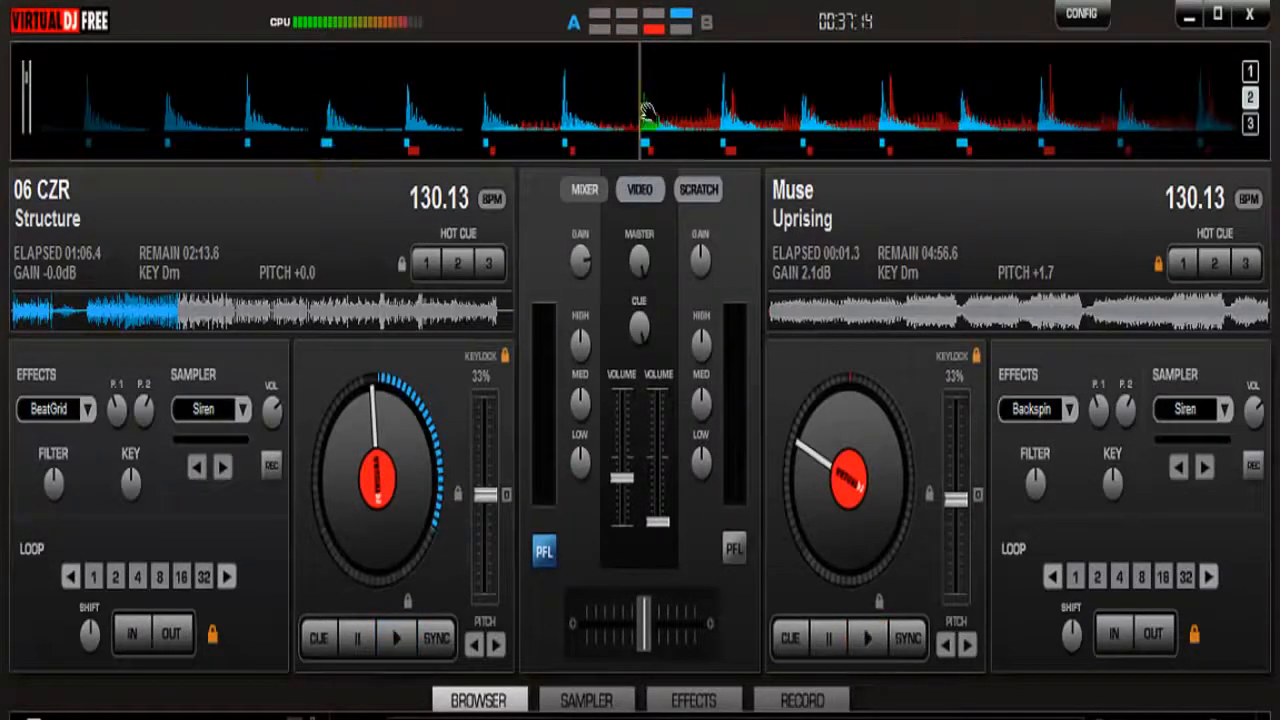
Set a 4-beat loop on deck 1 at about 01:06, stop its playback, and lower its volume to about one fifth
left_click(140, 584)
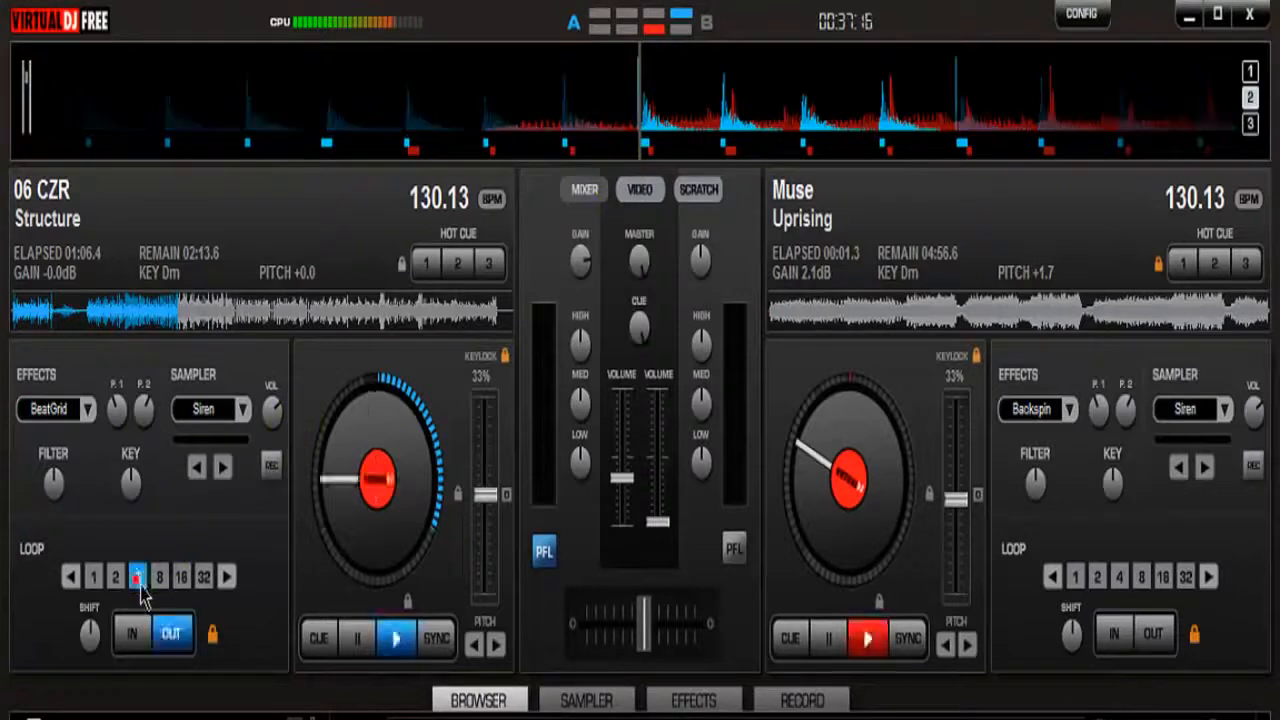
left_click(360, 638)
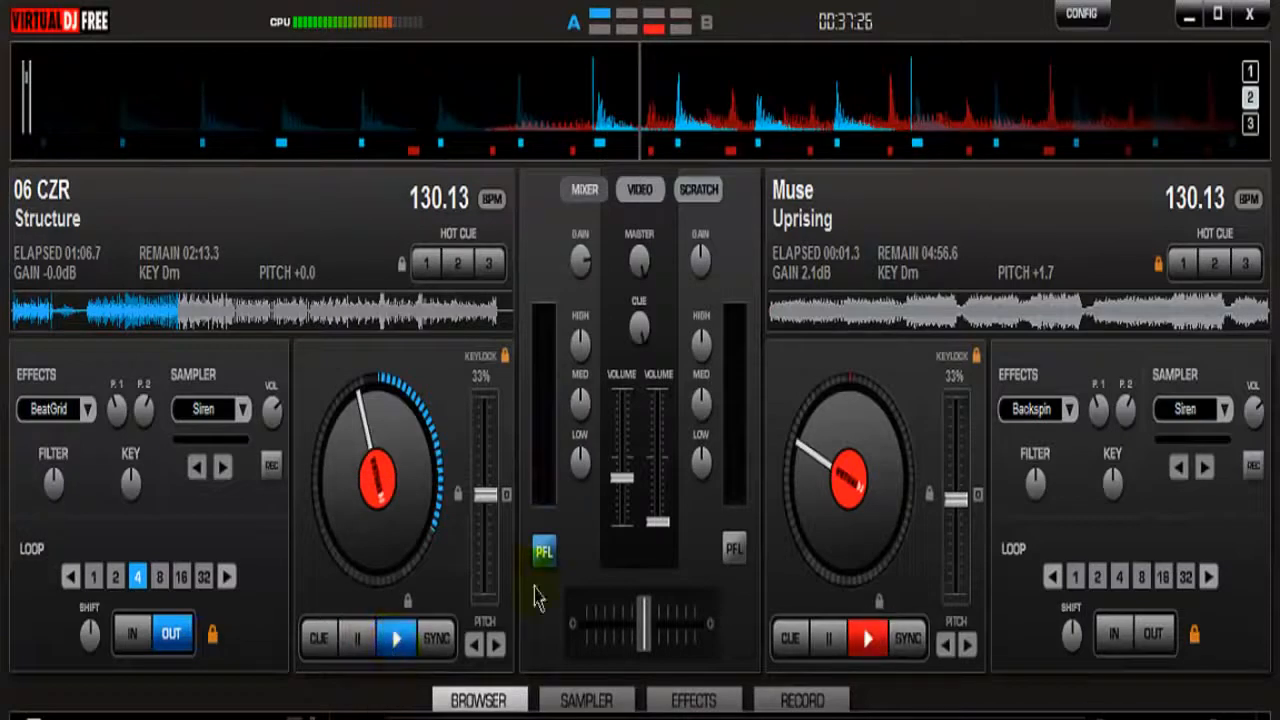
left_click_drag(621, 478, 621, 497)
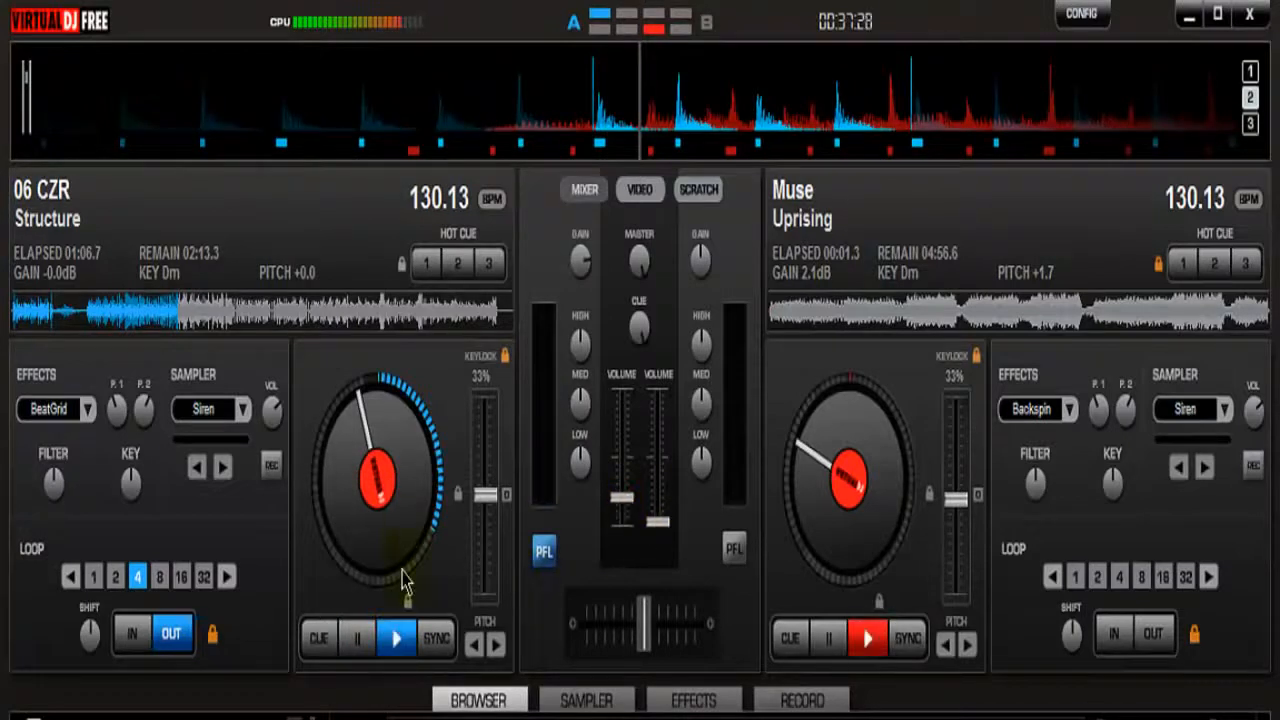
Play the looped Structure on deck 1, start Uprising on deck 2, and bring up deck 2's volume to about 30 percent
left_click(396, 638)
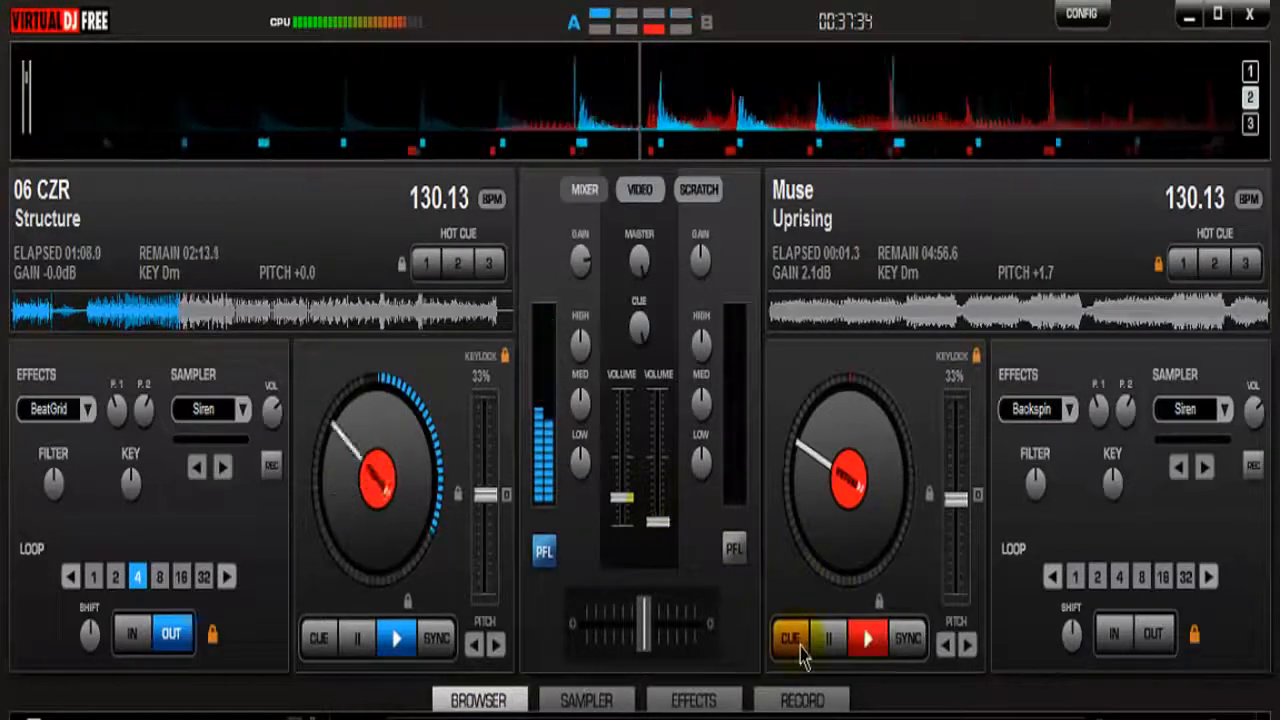
left_click(867, 638)
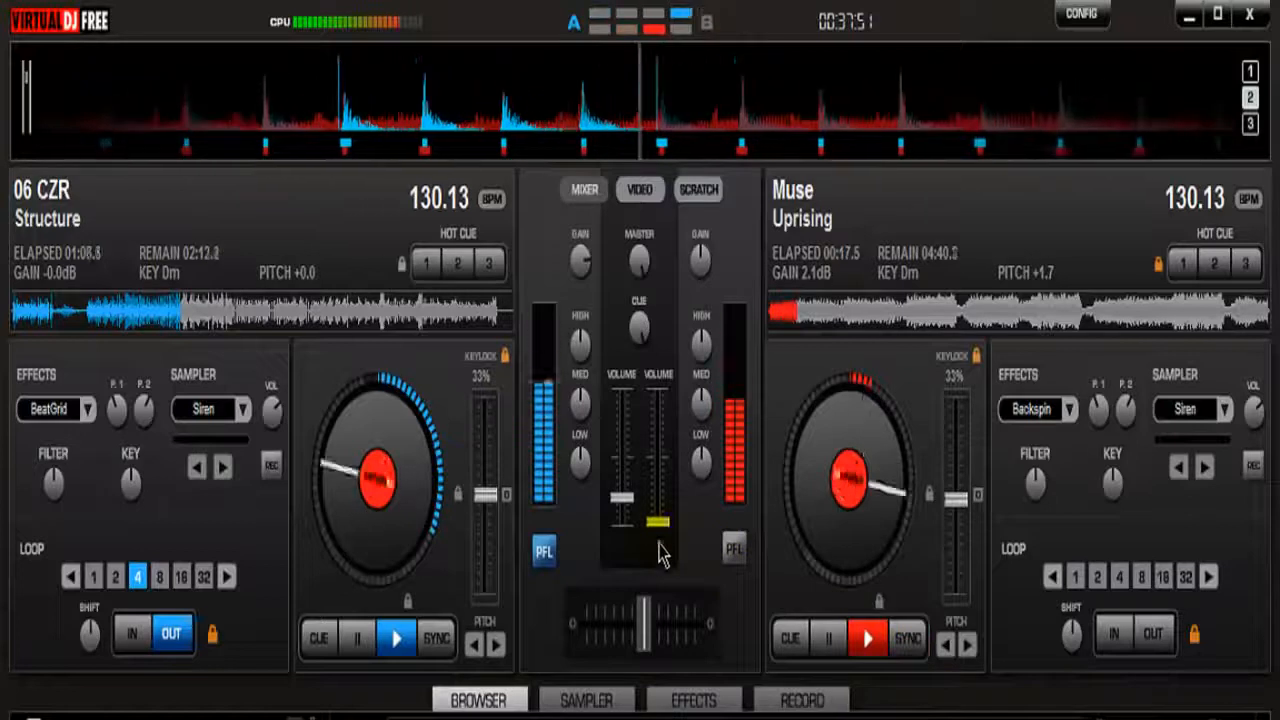
left_click_drag(657, 533, 650, 495)
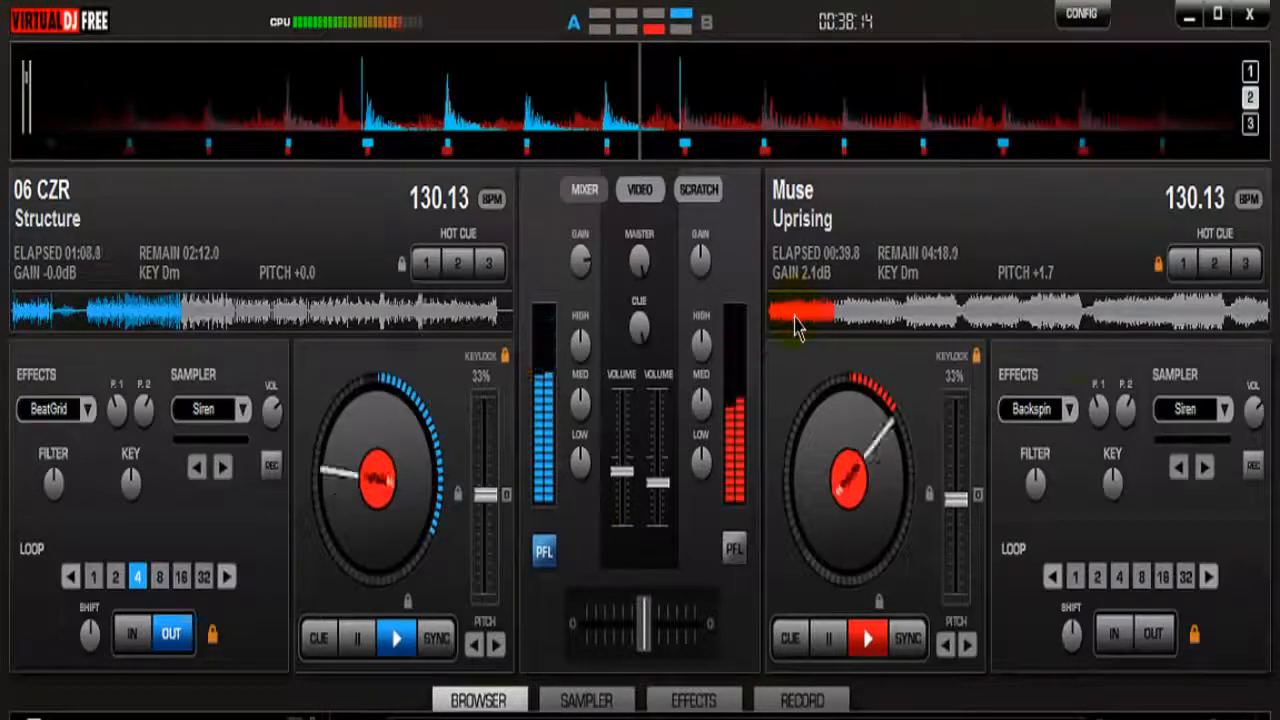
Switch deck 2's effect to Vocals+, cut its low equalizer, and raise its volume to the maximum
left_click(1077, 414)
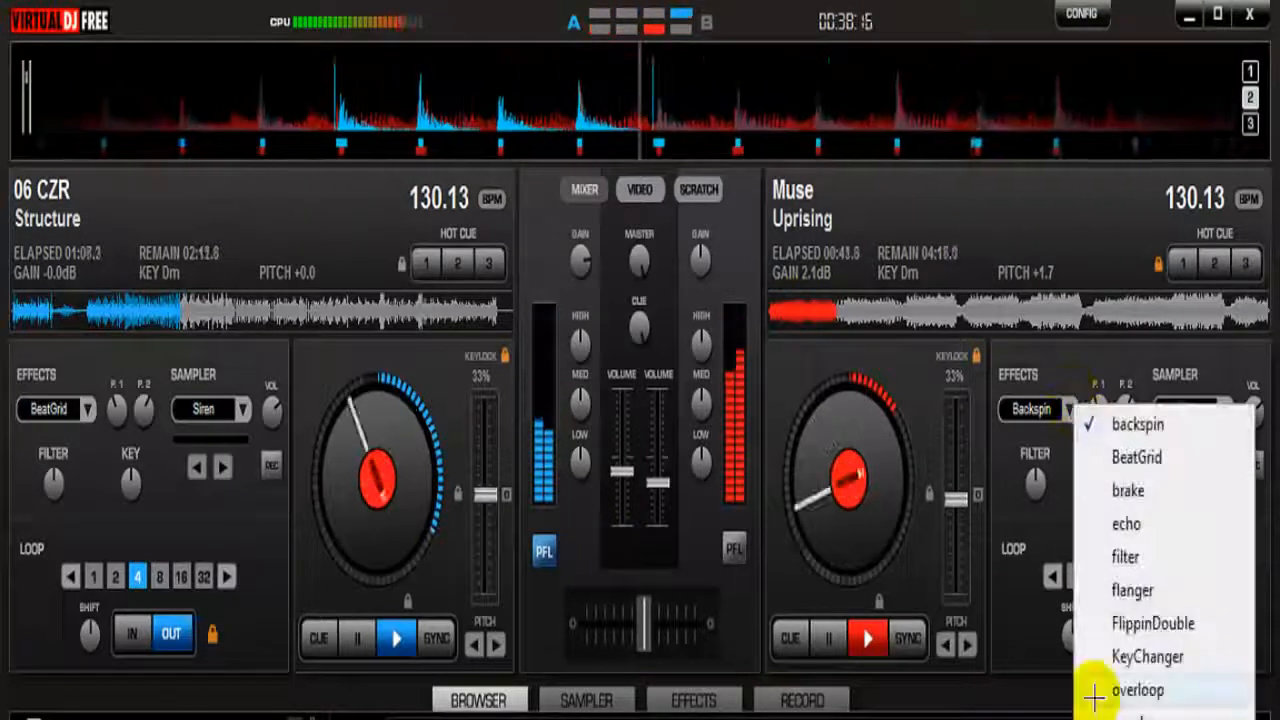
left_click(1142, 713)
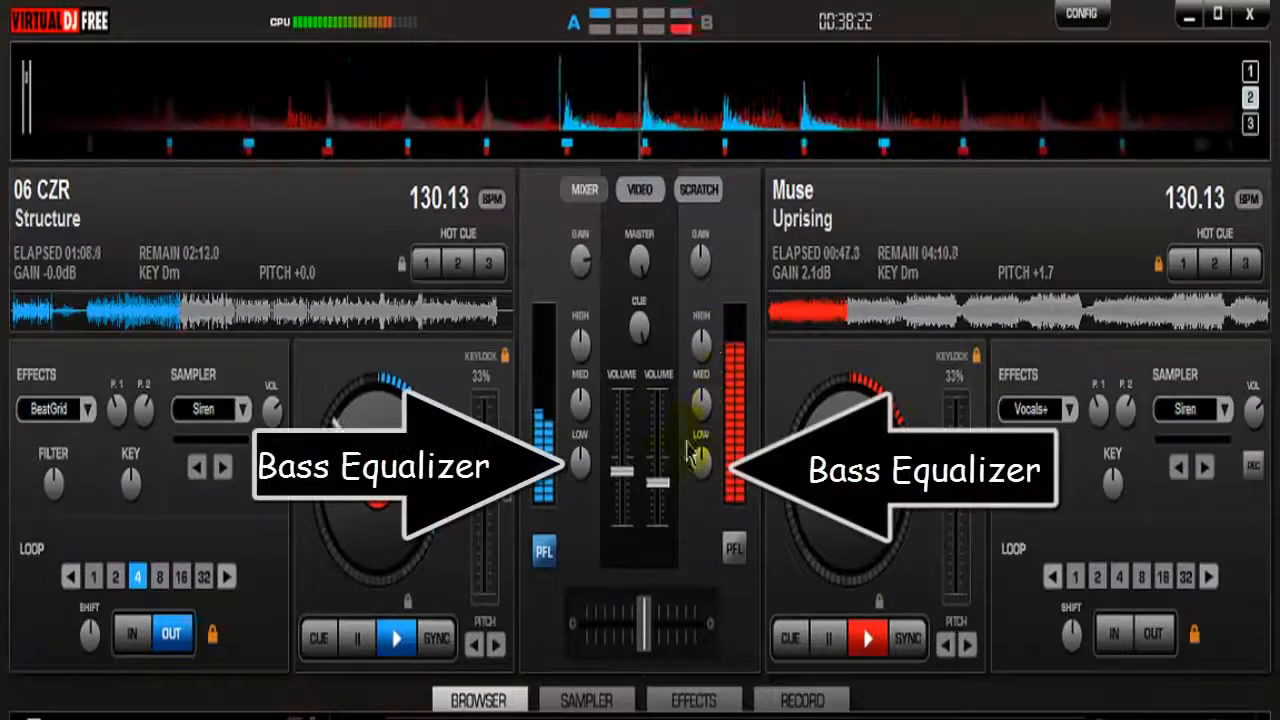
left_click_drag(703, 473, 660, 391)
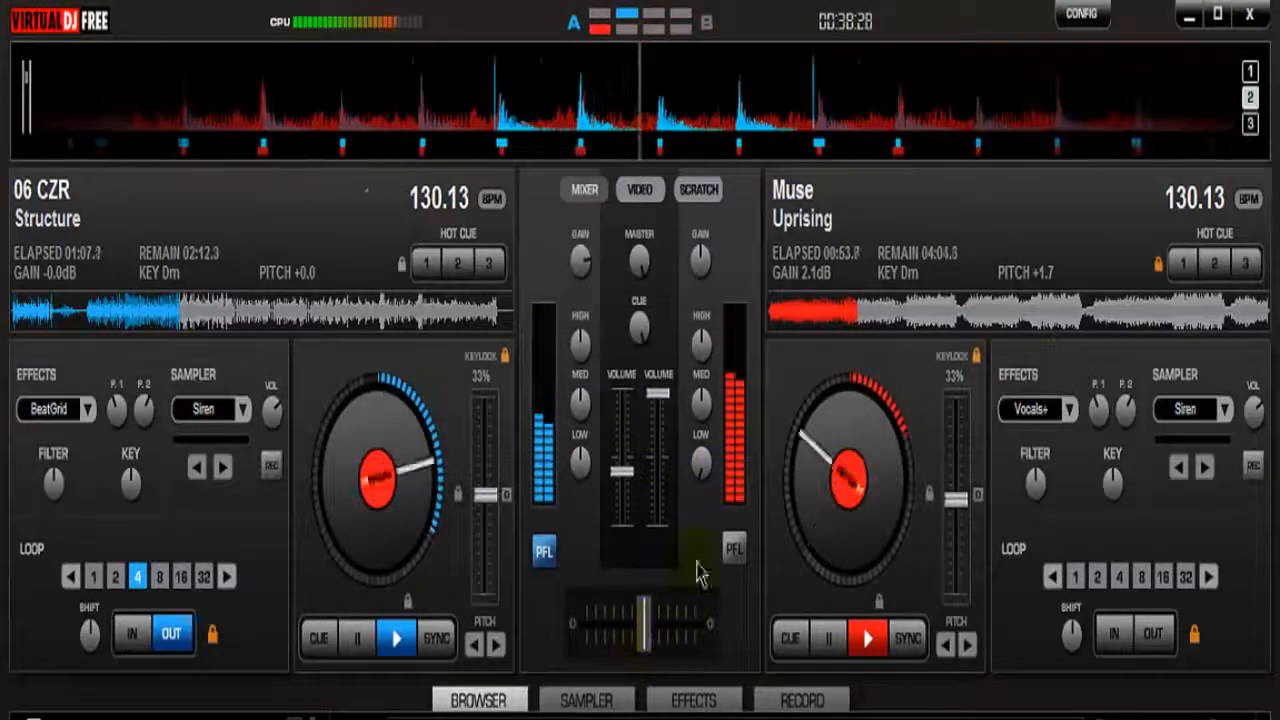
Adjust deck 1's volume, lower deck 2's volume to about one third, and reset deck 2's low equalizer to normal
mouse_move(622, 471)
left_mouse_down()
mouse_move(625, 400)
mouse_move(622, 455)
left_mouse_up()
left_click_drag(661, 398, 667, 477)
right_click(702, 466)
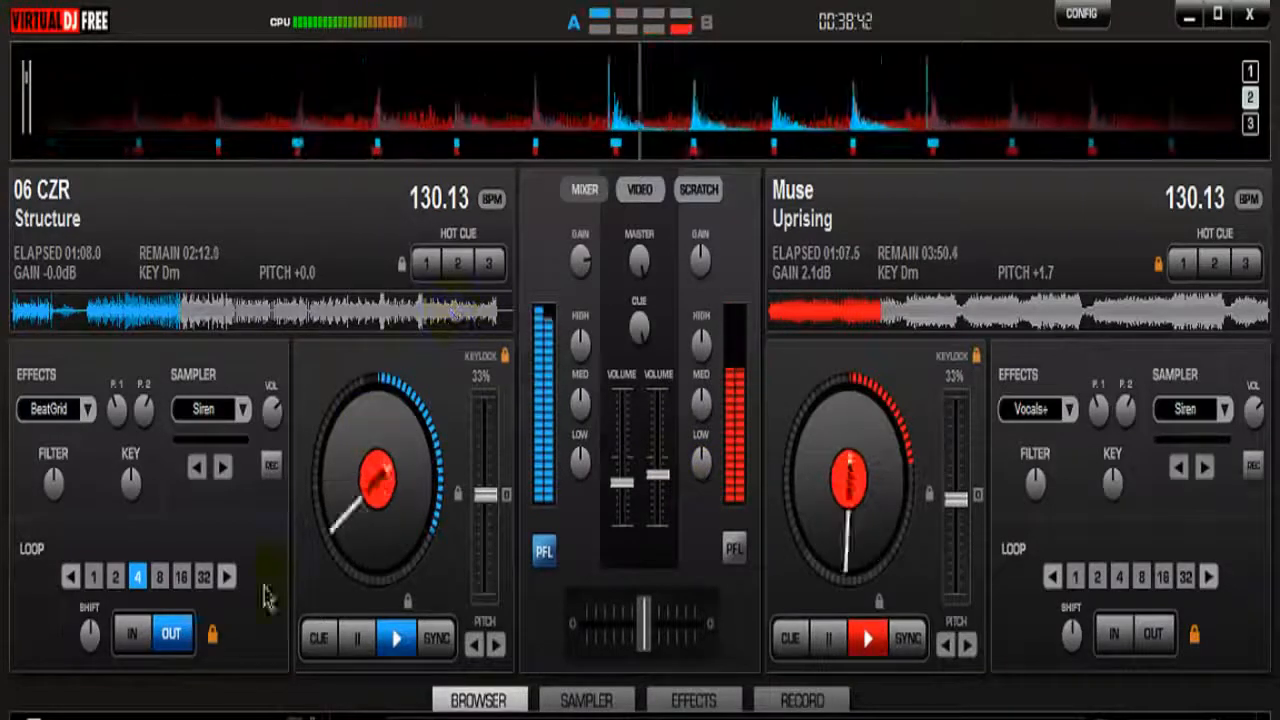
Trigger the cue on deck 1, and end deck 2's track by switching its effect to Backspin and applying it
left_click(312, 640)
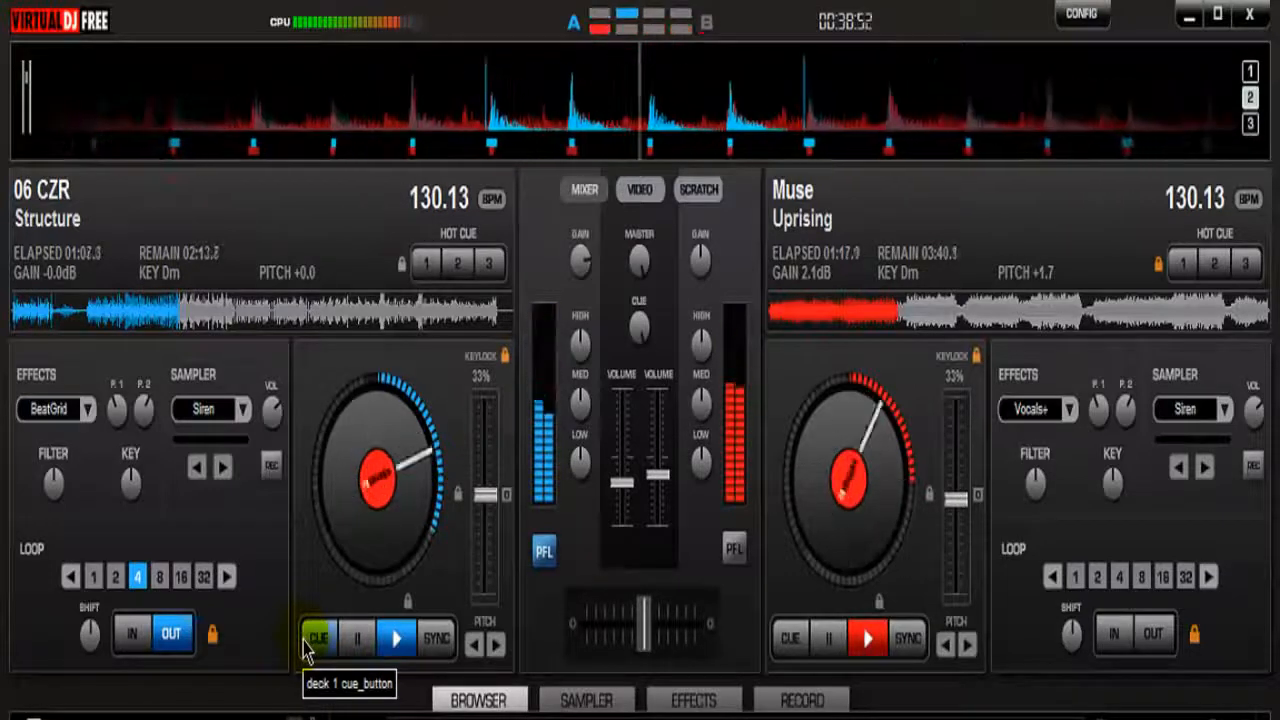
left_click(1066, 409)
left_click(1089, 424)
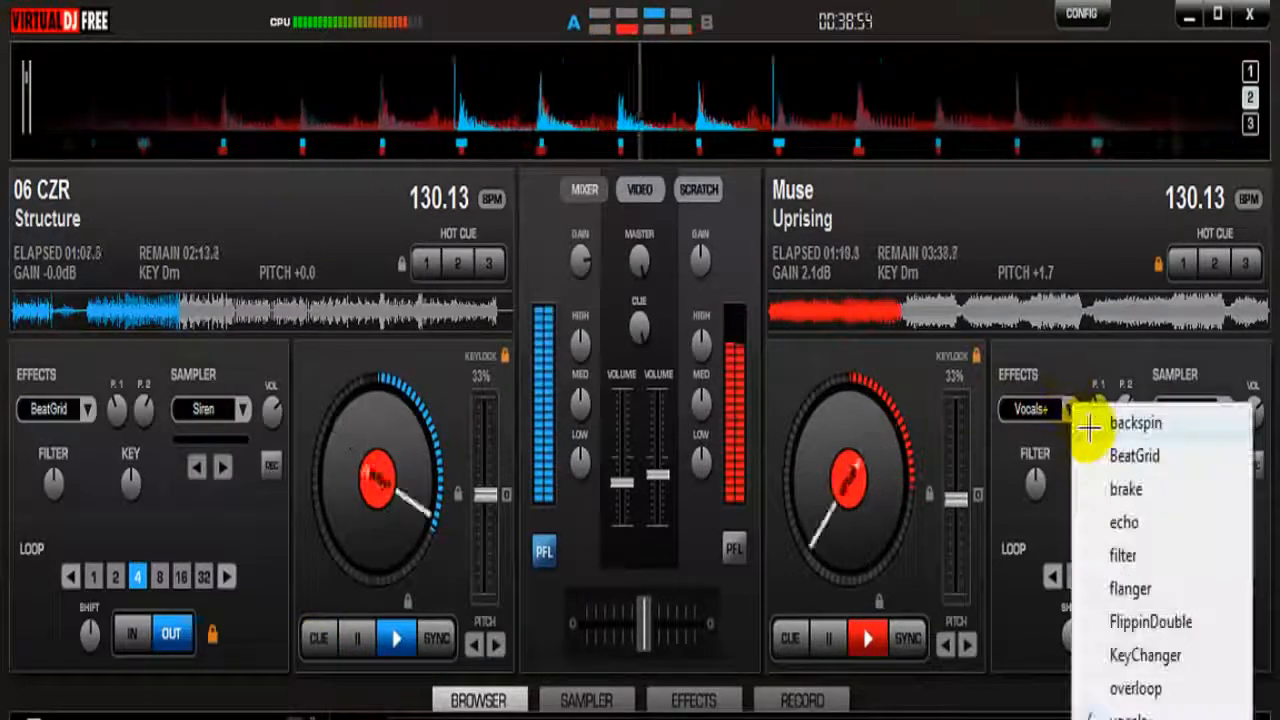
left_click(1030, 409)
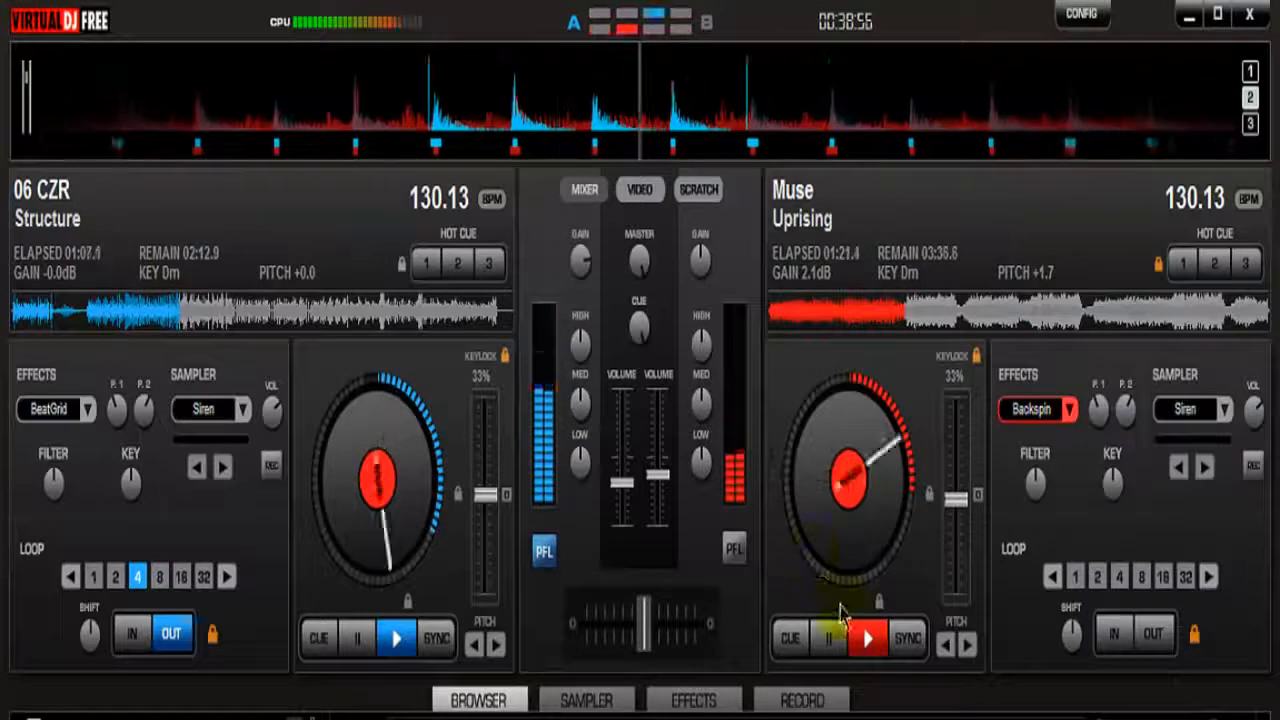
Keep headphone monitoring on deck 1, switch its effect to Backspin, release its loop, and end the track with the effect
left_click(734, 550)
left_click(540, 553)
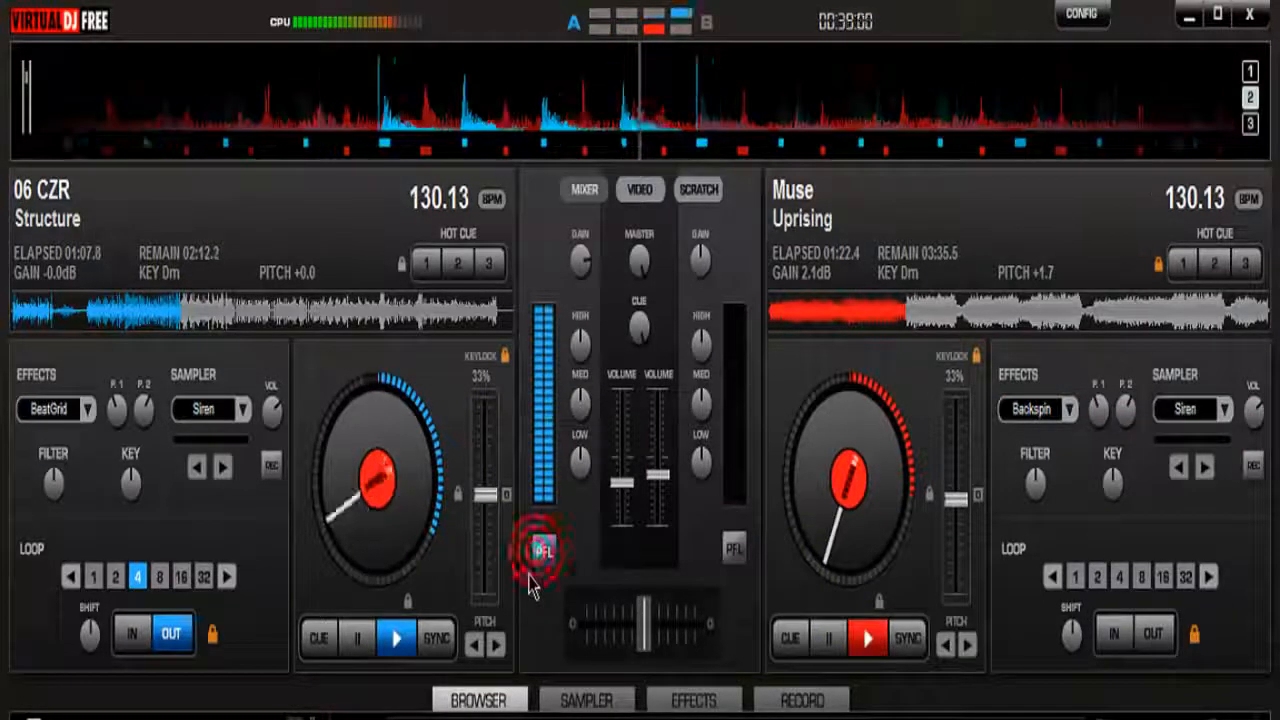
left_click(88, 409)
left_click(125, 425)
left_click(168, 634)
left_click(45, 408)
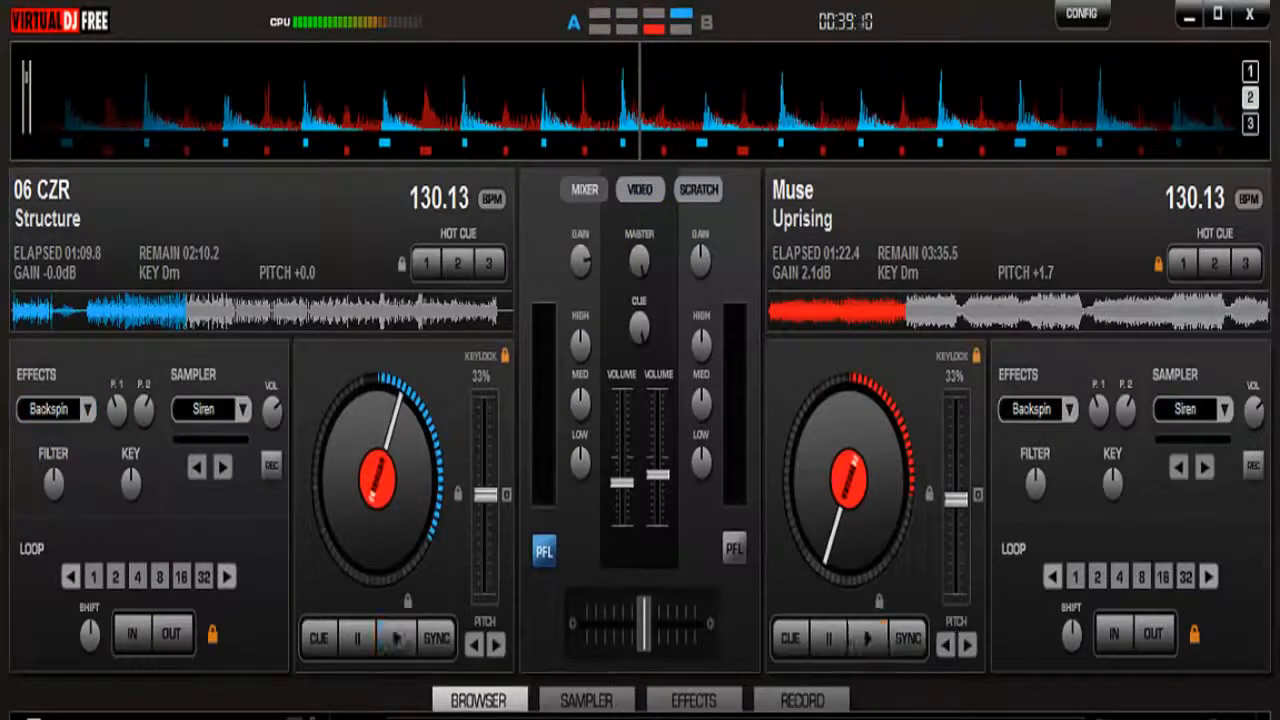
Examine the audio recording configuration, including the MP3 bitrate options, and return to the browser
left_click(789, 704)
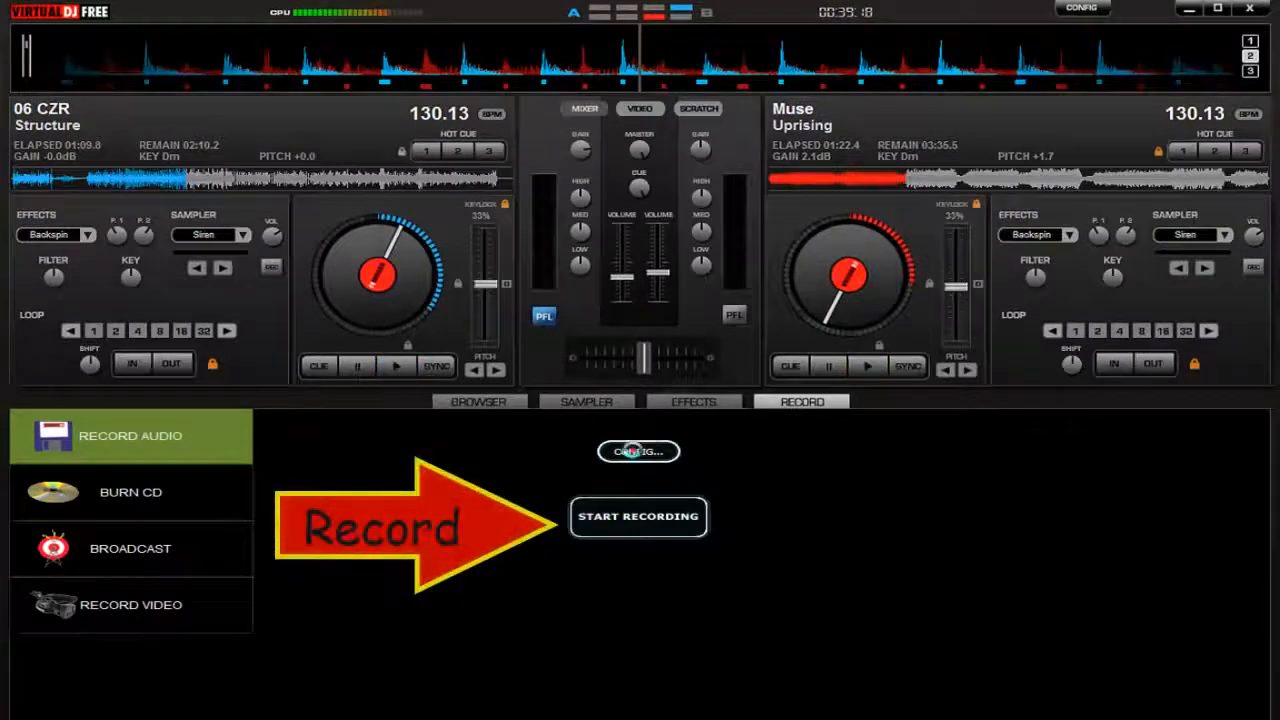
left_click(610, 451)
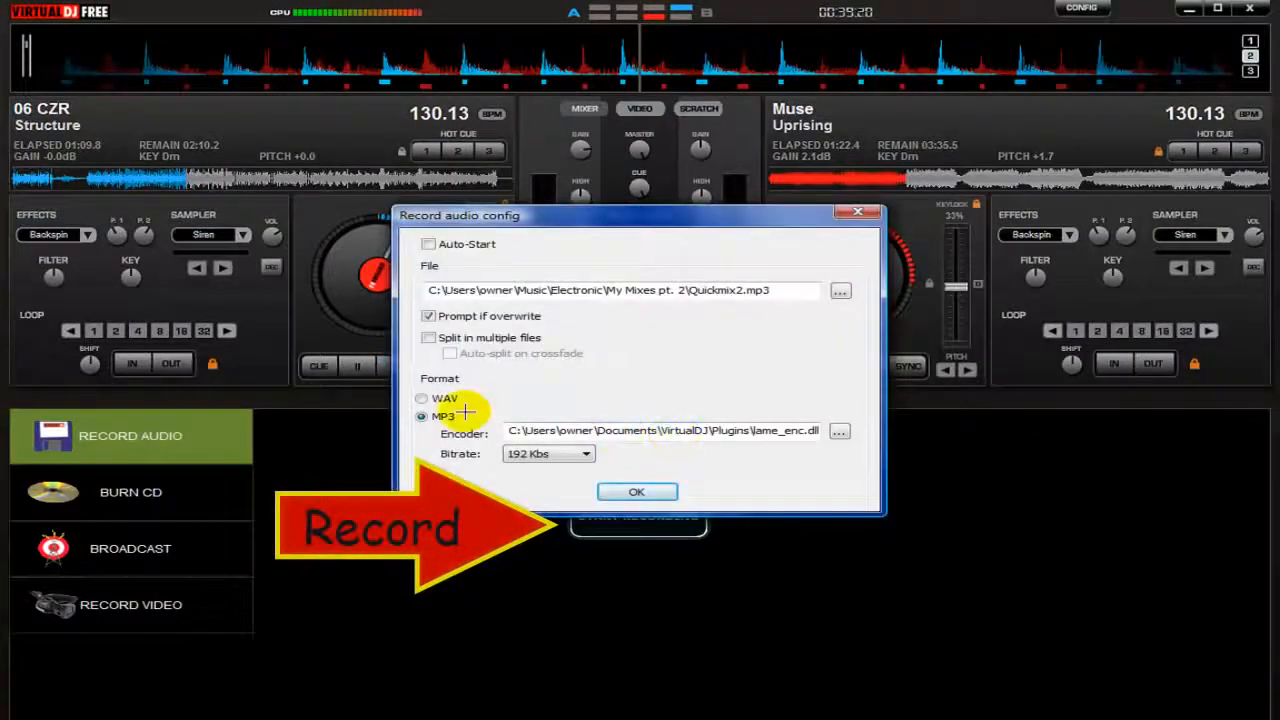
left_click(540, 454)
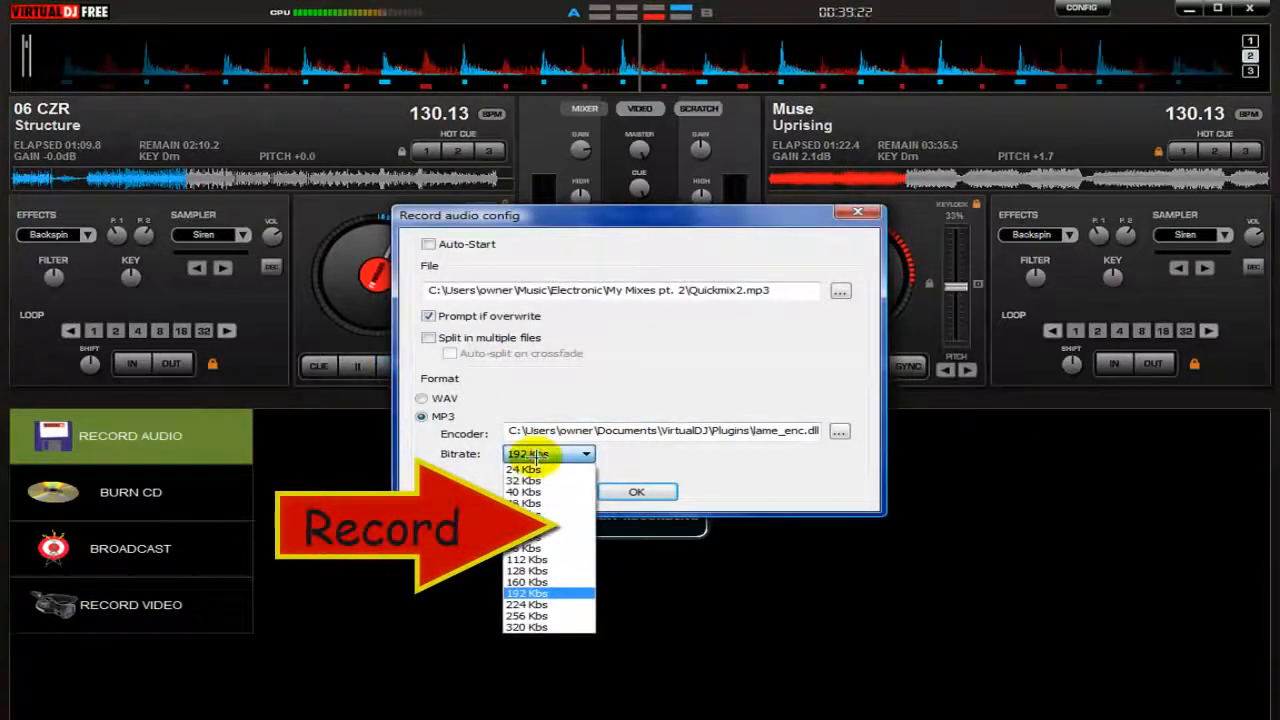
left_click(540, 454)
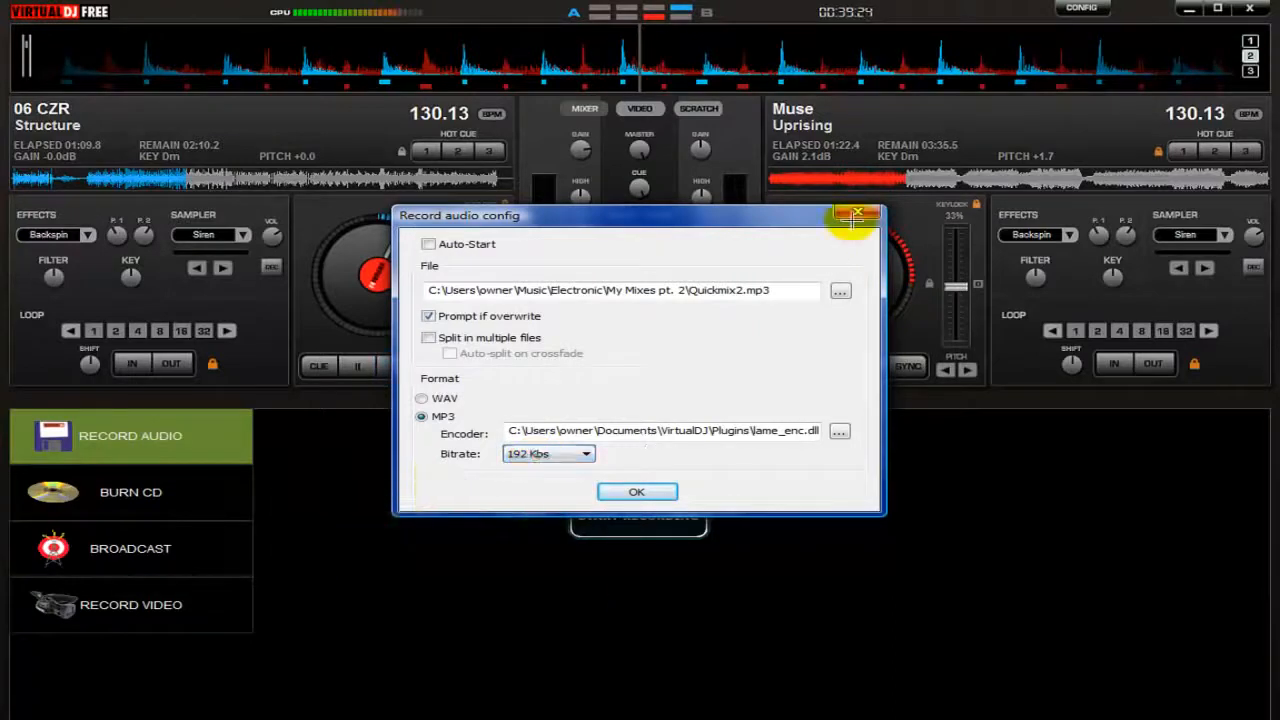
left_click(856, 216)
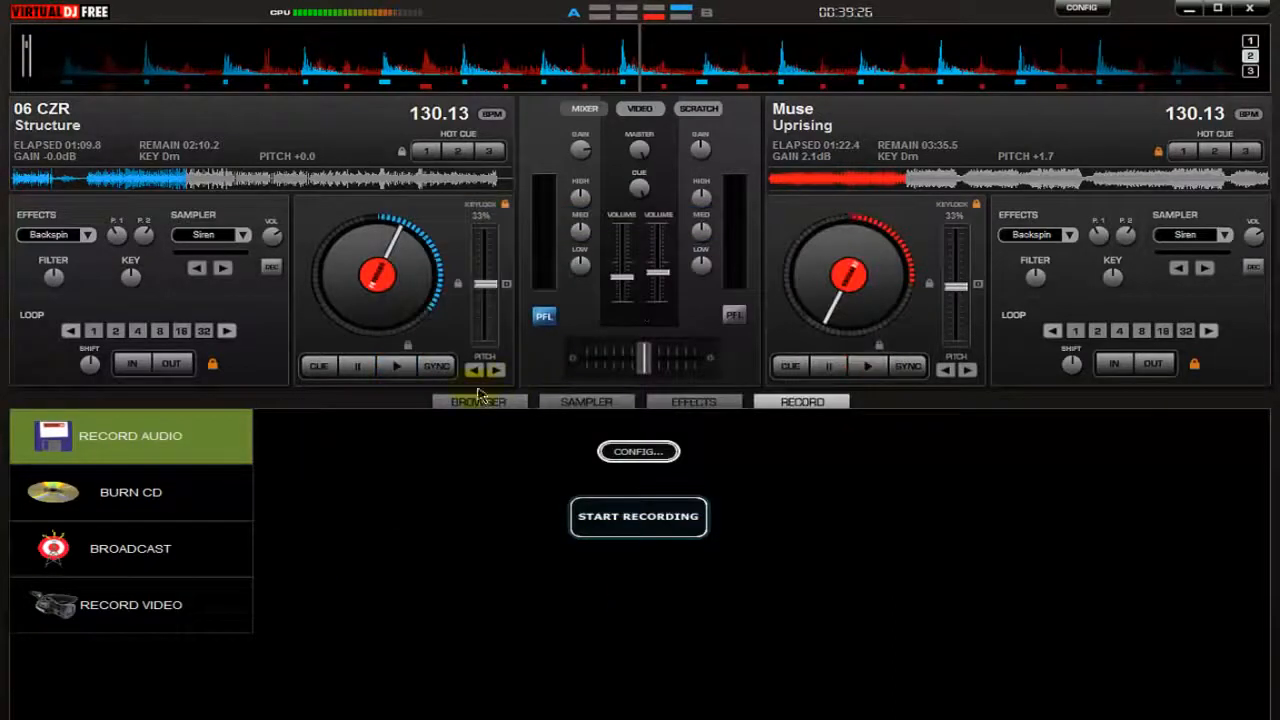
left_click(480, 402)
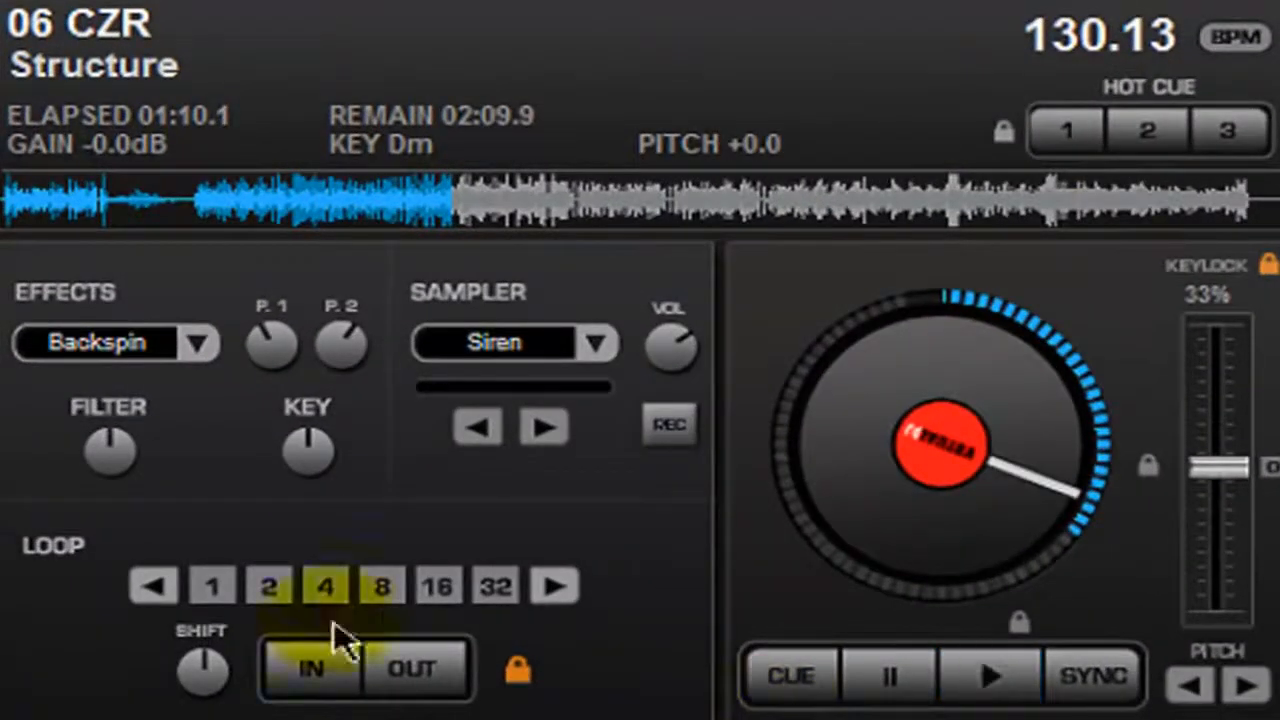
Play deck 1 in a 4-beat loop, trigger the Backspin effect on it repeatedly, and exit the loop
left_click(326, 587)
left_click(993, 678)
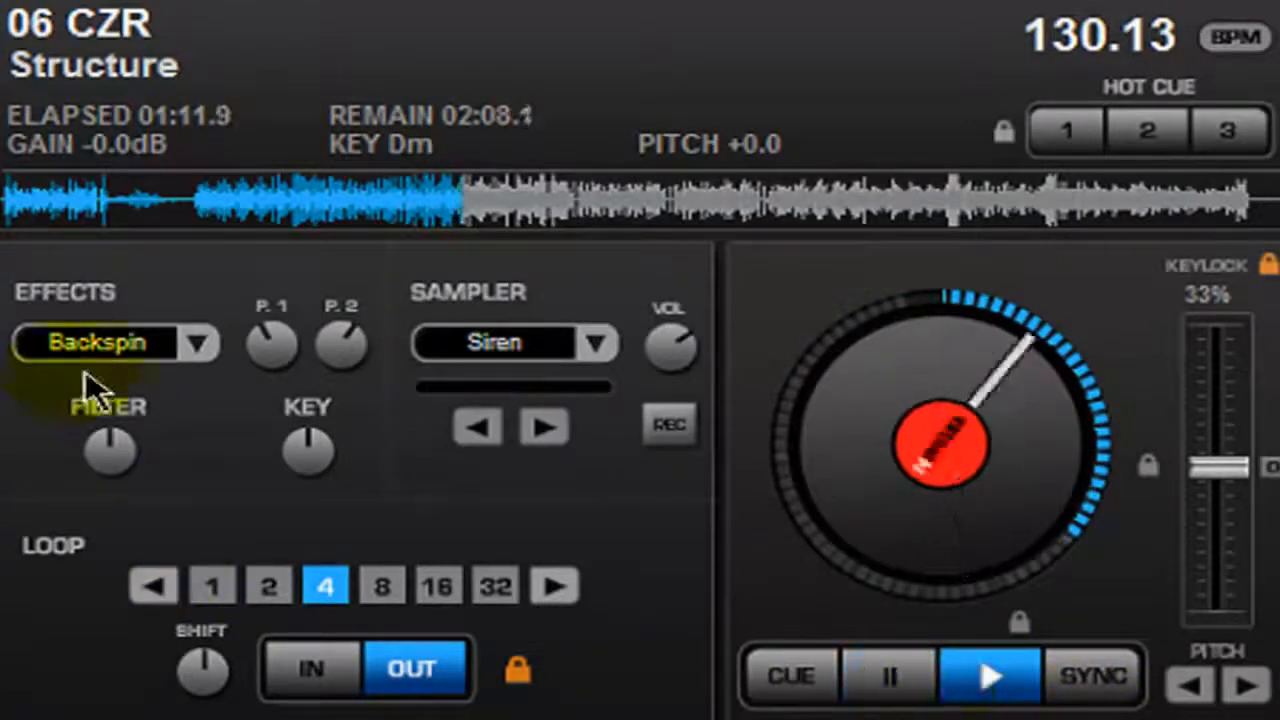
left_click(145, 350)
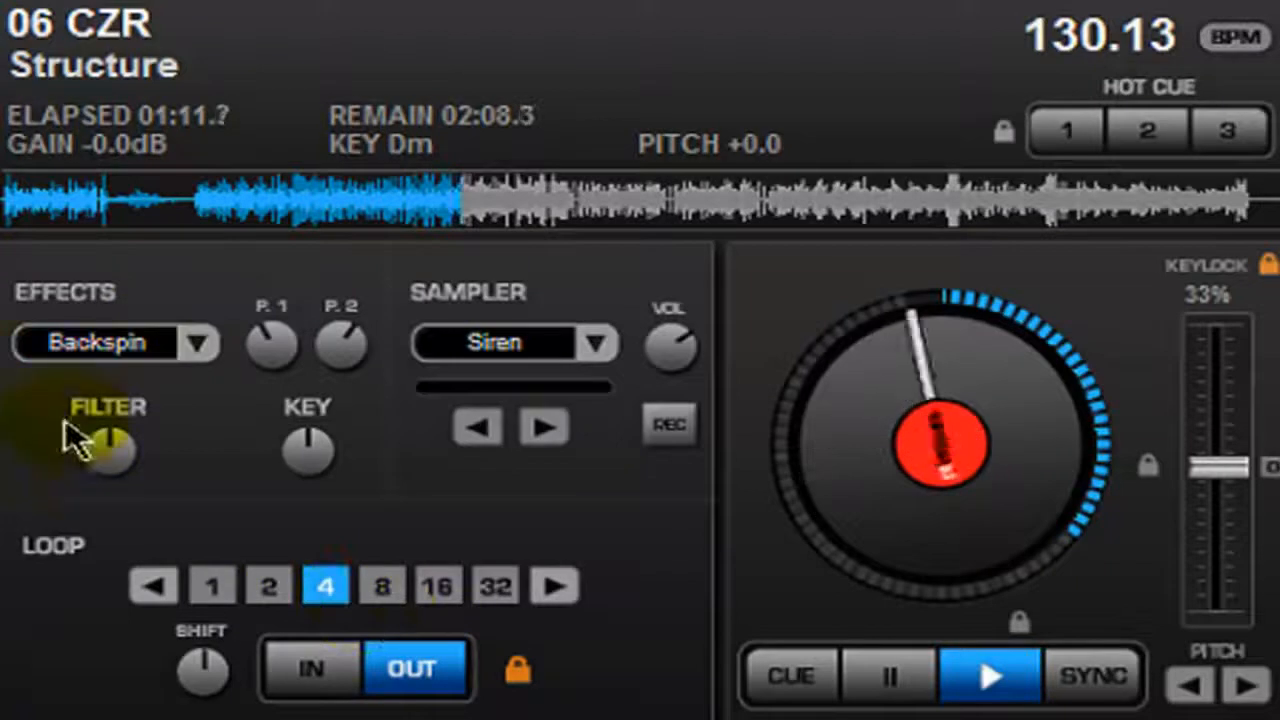
left_click(60, 359)
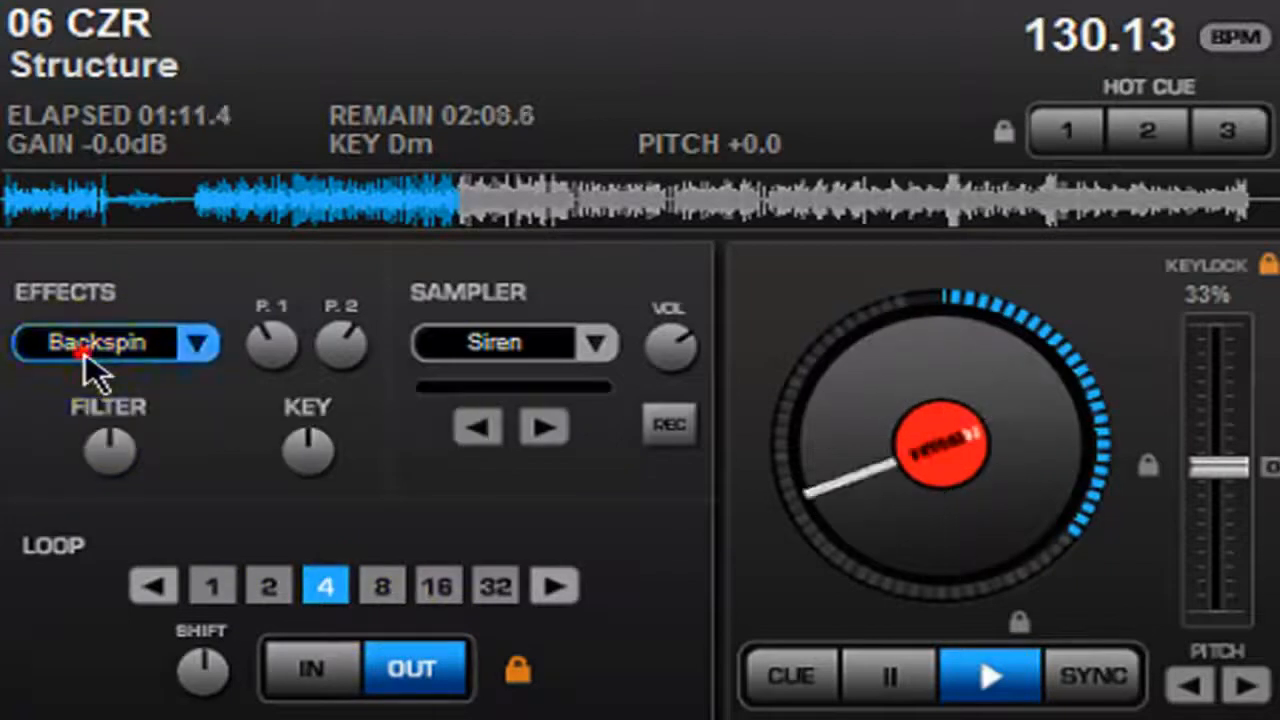
left_click(85, 364)
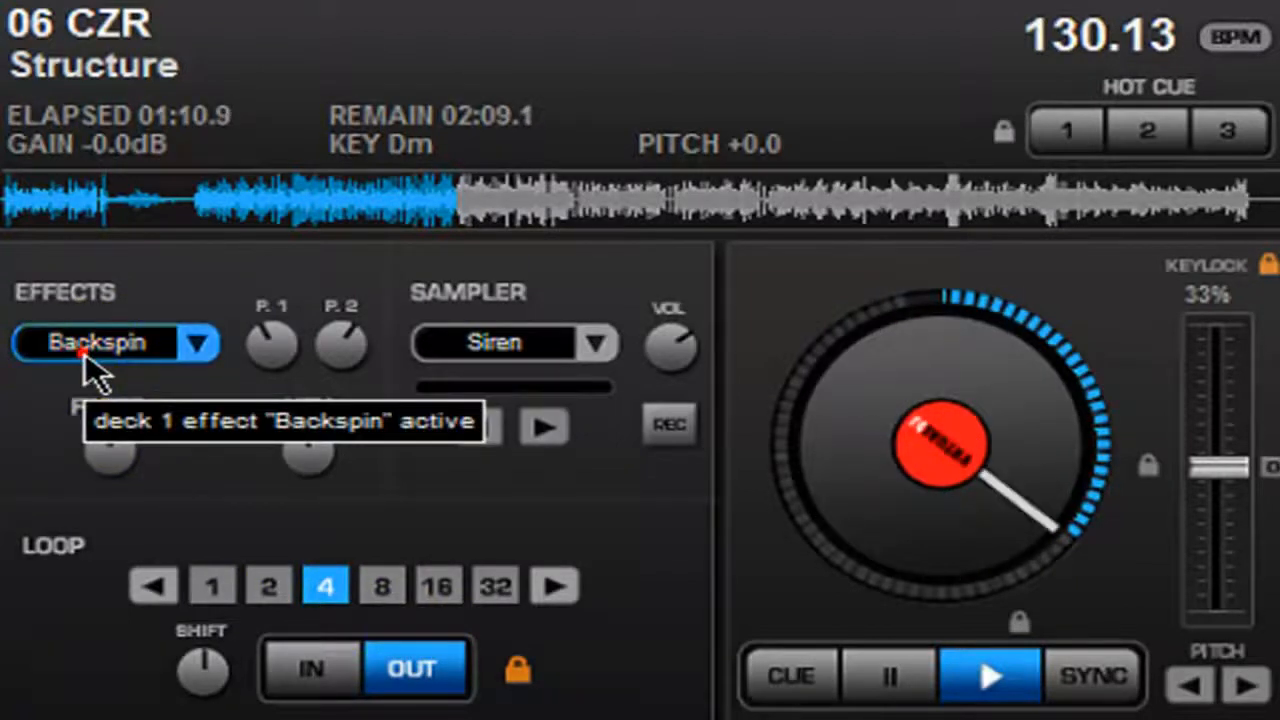
left_click(84, 352)
left_click(84, 356)
left_click(86, 366)
left_click(437, 690)
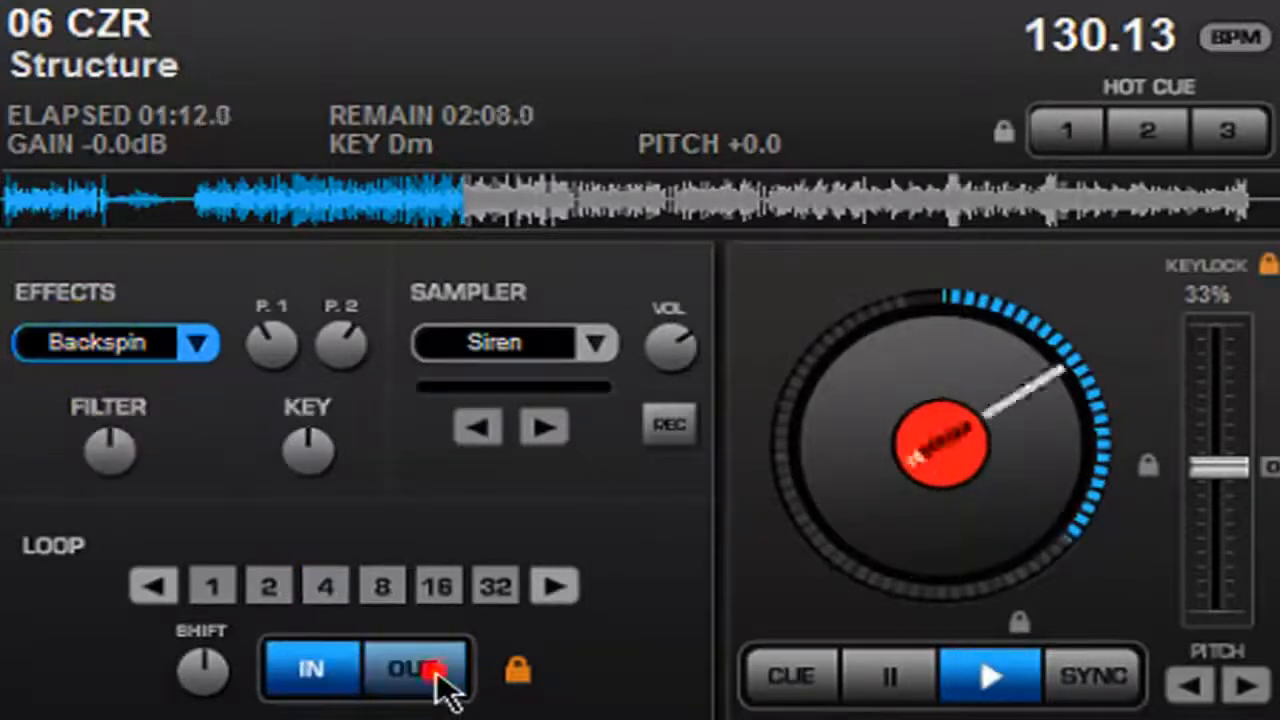